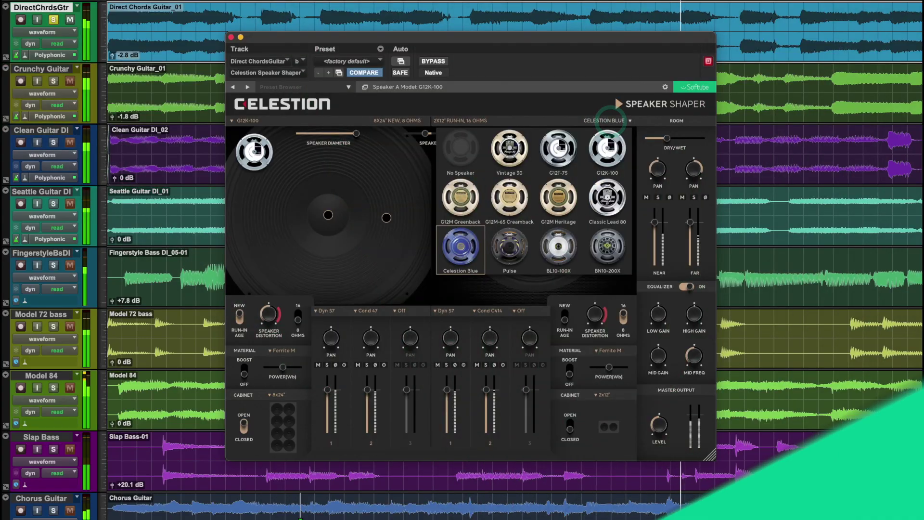
Make Speaker B a BL10-100X in a 4x12" cabinet, and shrink Speaker A to 18"
click(558, 197)
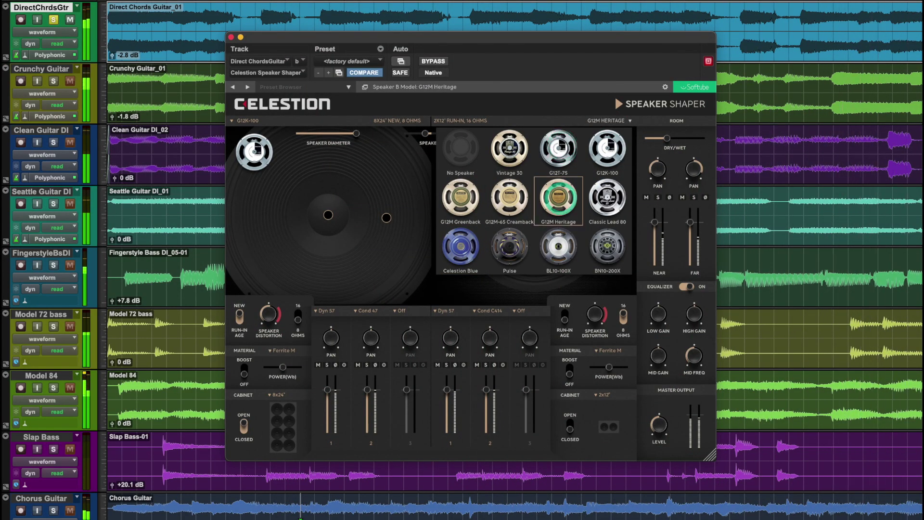
click(559, 246)
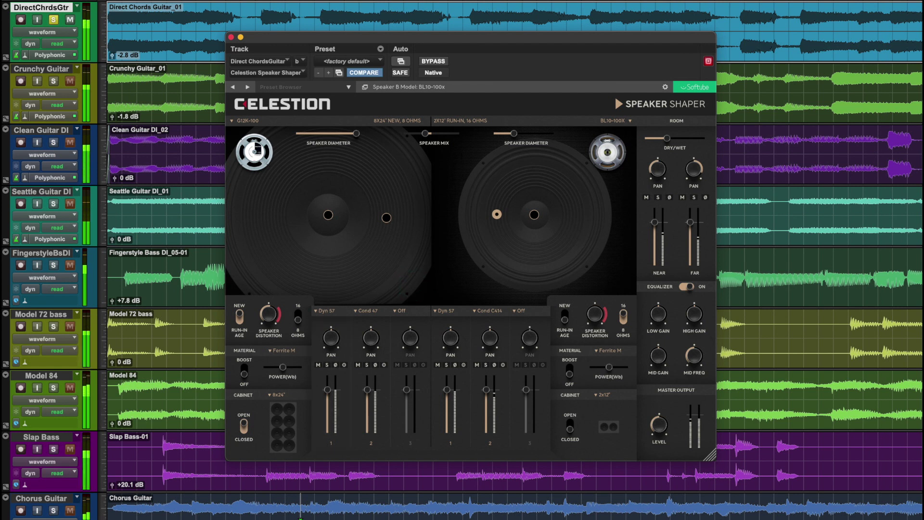
drag(356, 133, 336, 135)
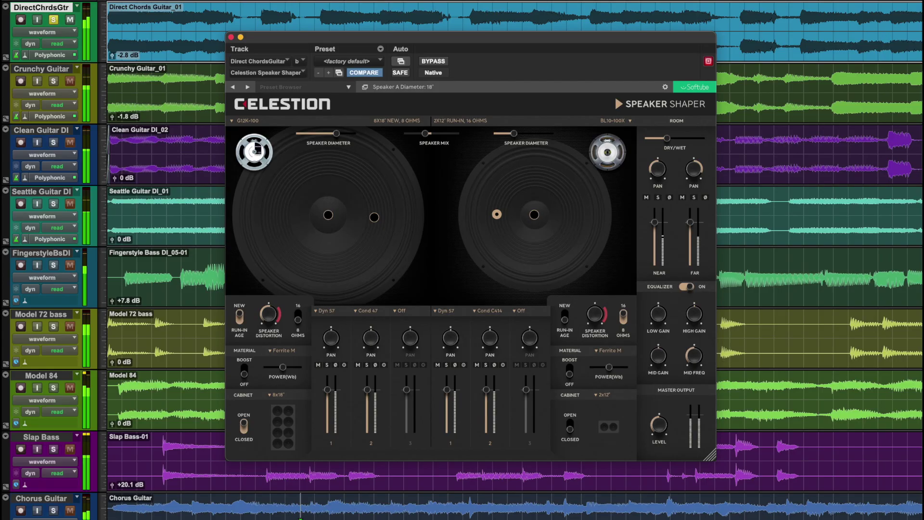
click(600, 423)
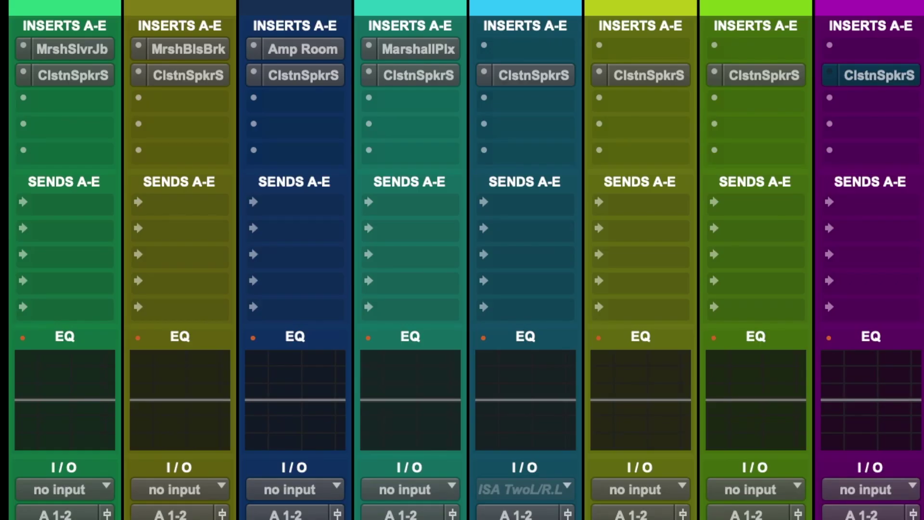
click(72, 75)
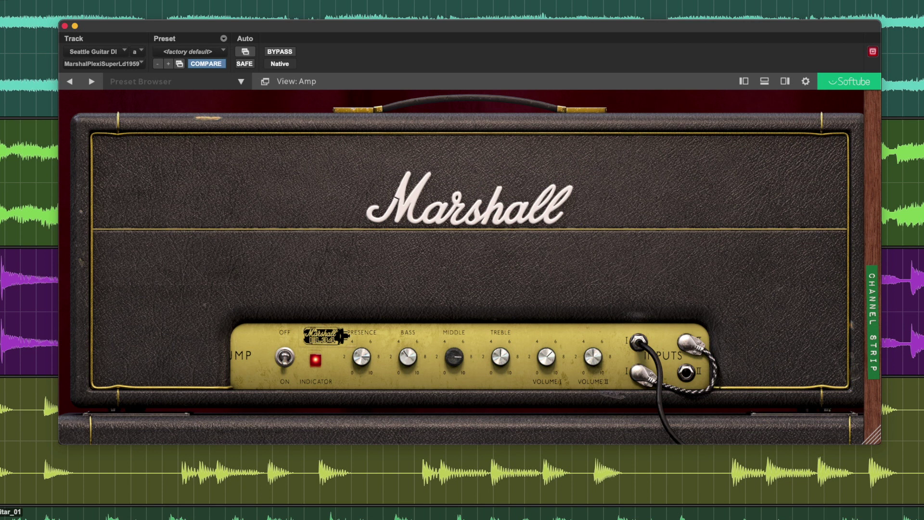
click(870, 187)
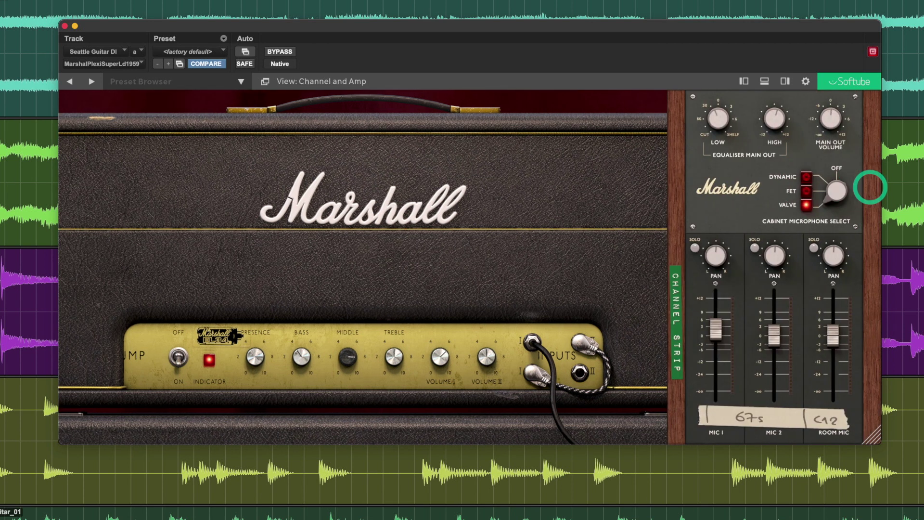
drag(839, 195, 825, 25)
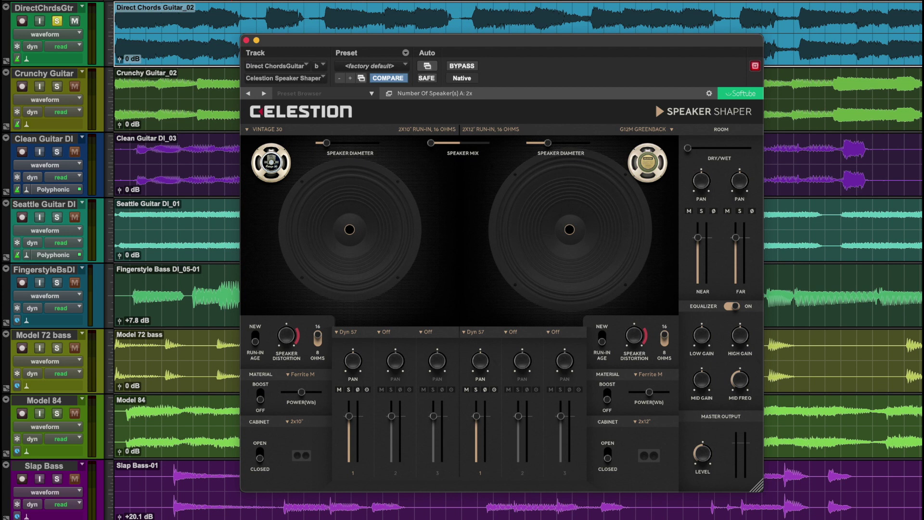
During playback, step Speaker A's cabinet through 4x10, 6x10 and 8x10, then restart playback
key(space)
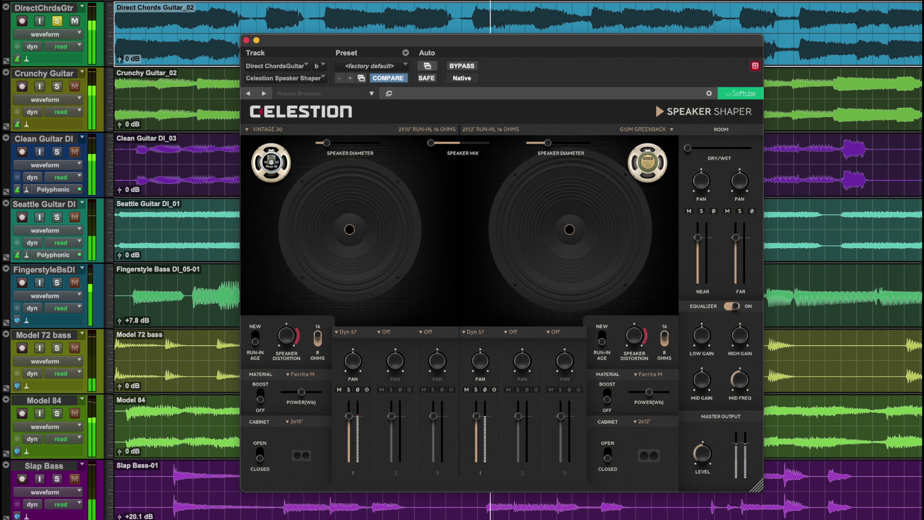
click(301, 455)
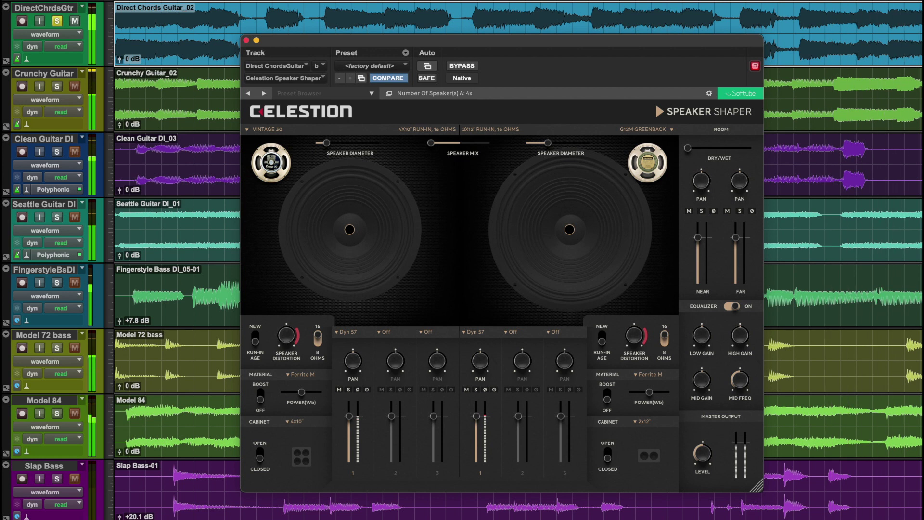
click(301, 455)
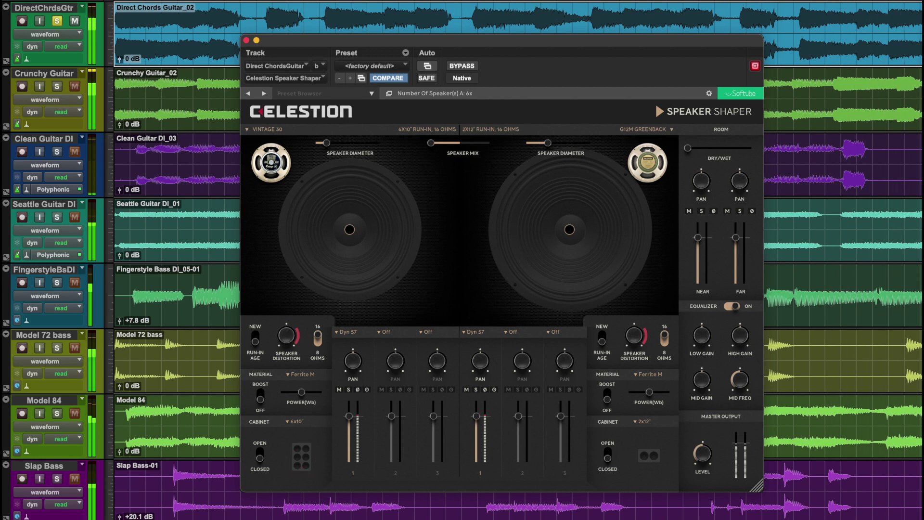
click(301, 455)
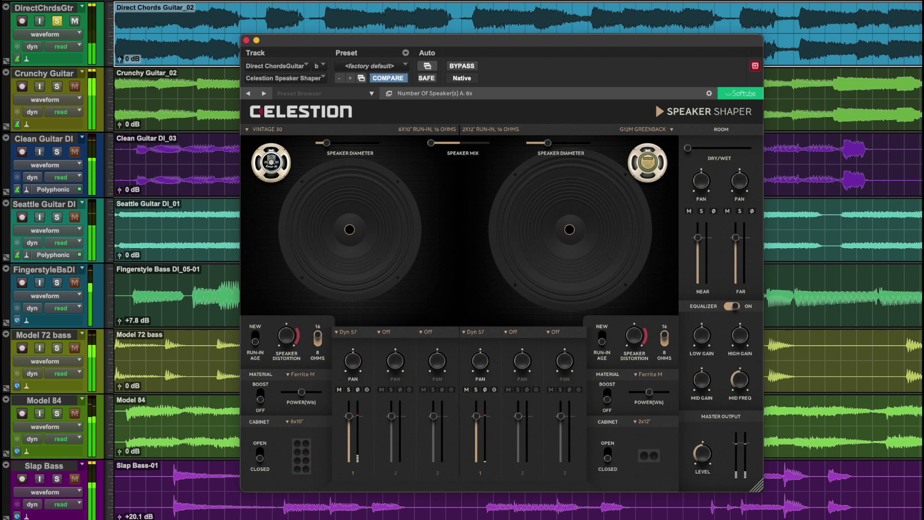
key(space)
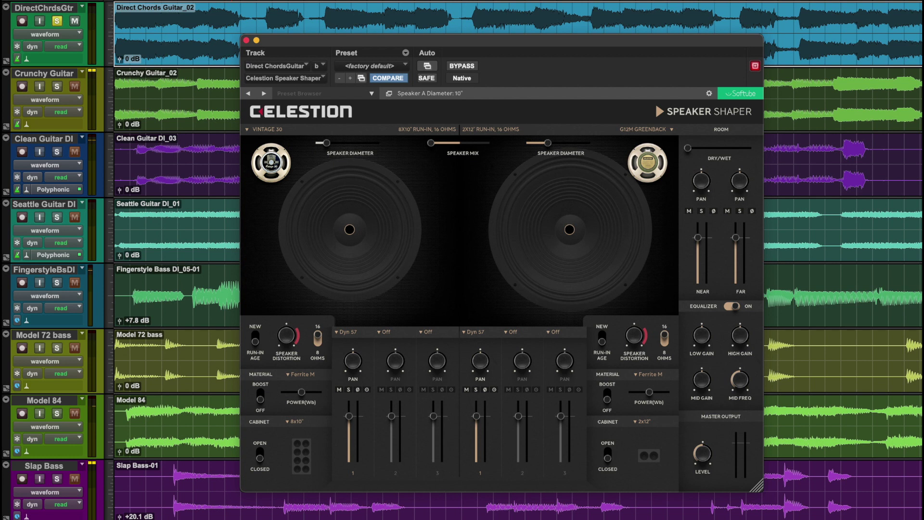
key(space)
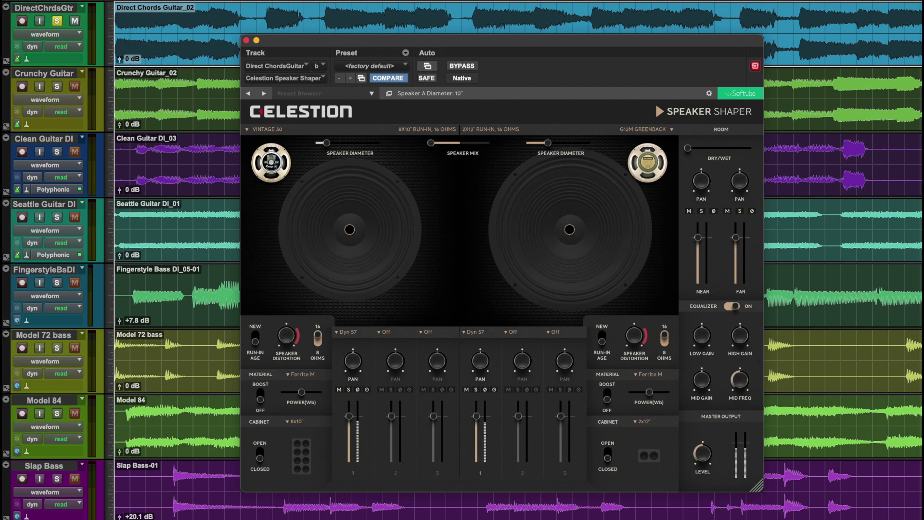
Enlarge Speaker A's speaker diameter until the cabinet reads 8x24"
click(332, 143)
drag(334, 143, 376, 145)
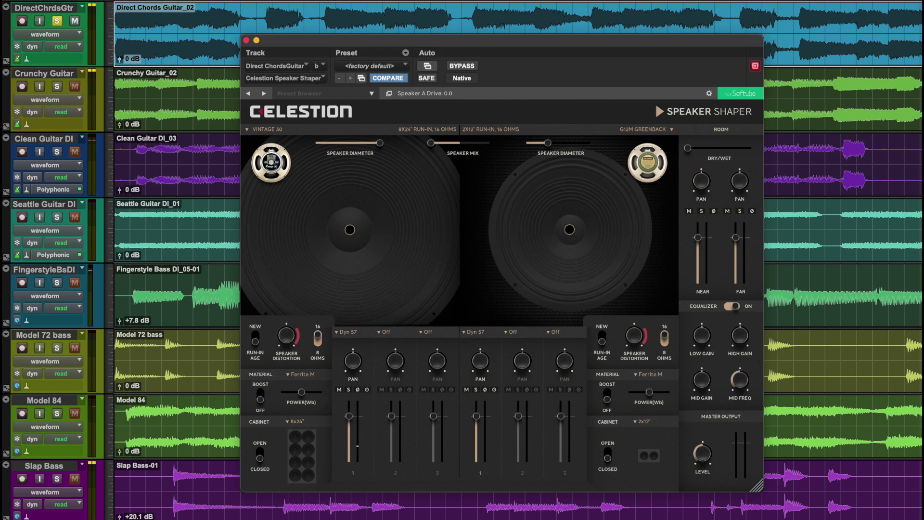
During playback, add Speaker A distortion and set run-in age NEW, 8 ohms, open-back cabinet
key(space)
drag(287, 335, 282, 258)
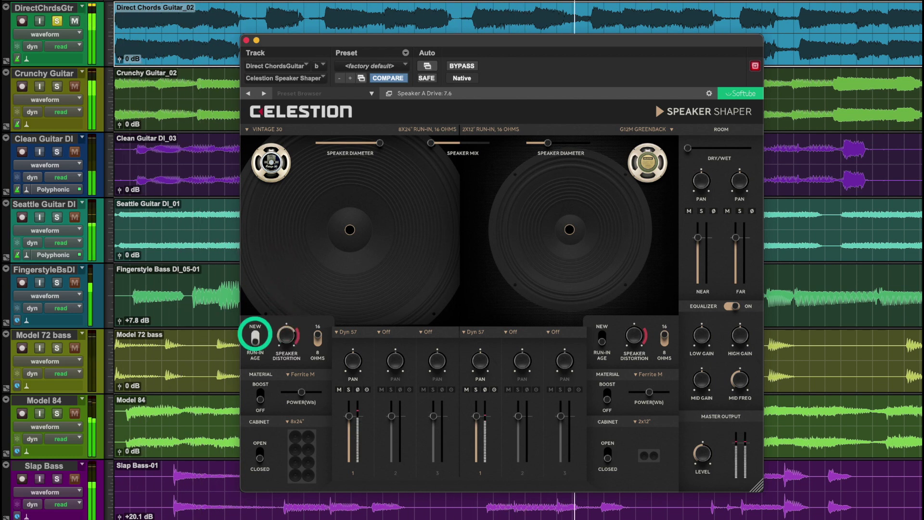
click(255, 337)
click(318, 339)
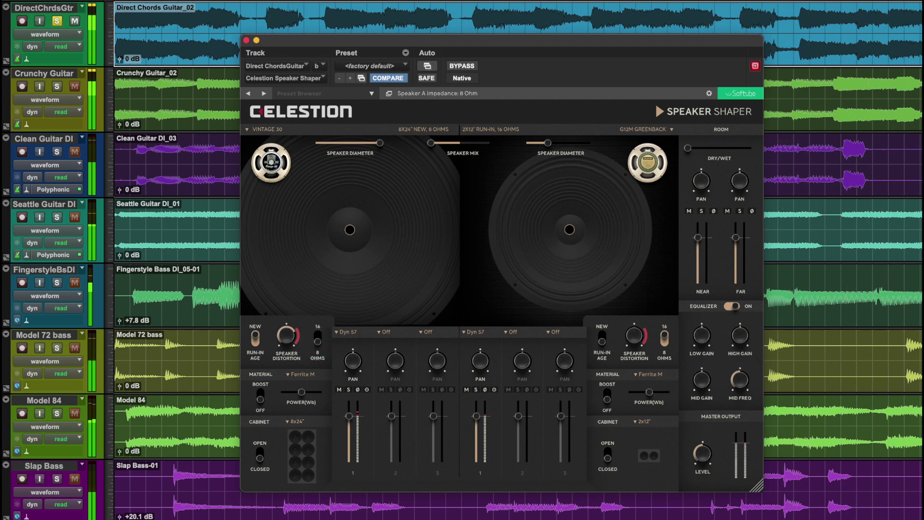
click(260, 453)
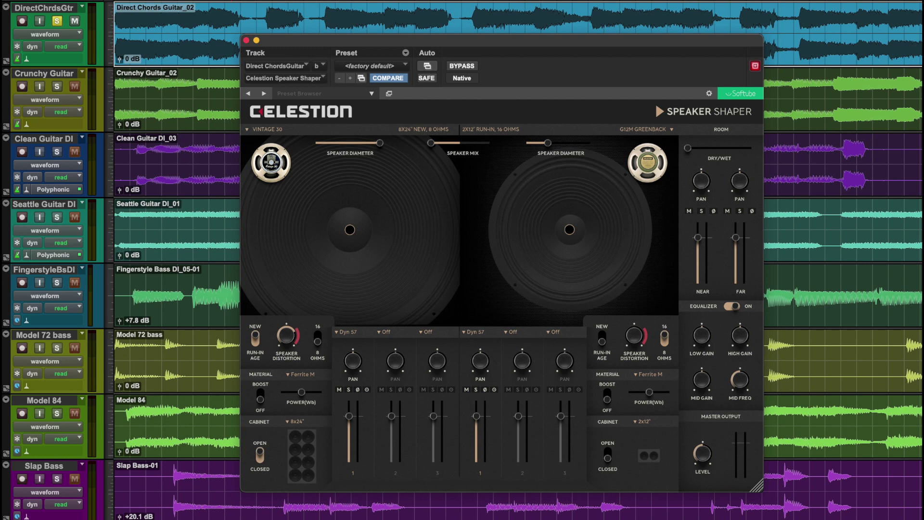
Blend the speaker mix to 90% Speaker A and 10% Speaker B
drag(431, 143, 454, 143)
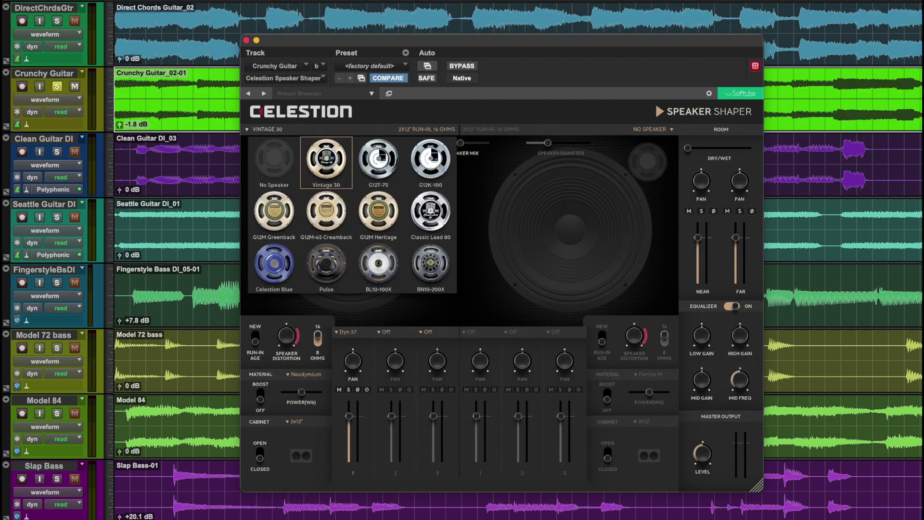
Audition Speaker A models from G12T-75 through Celestion Blue, settling on the G12M Heritage
key(space)
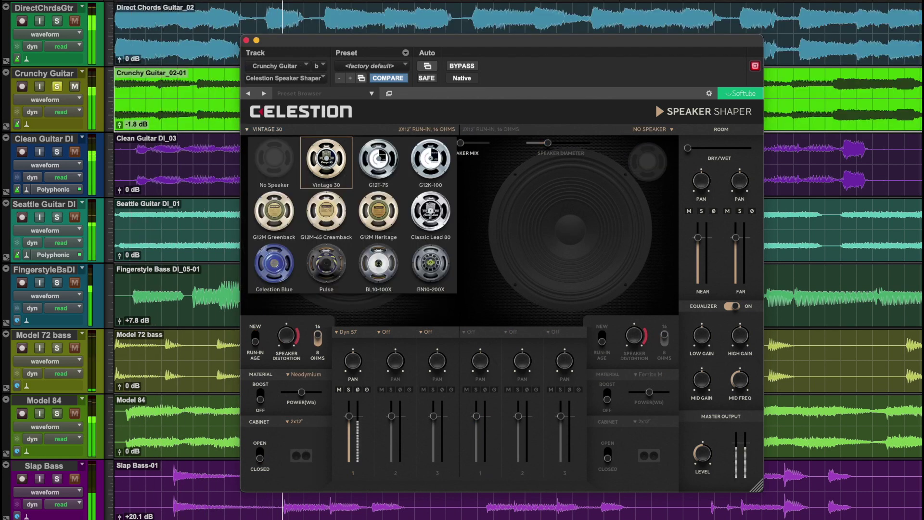
click(383, 150)
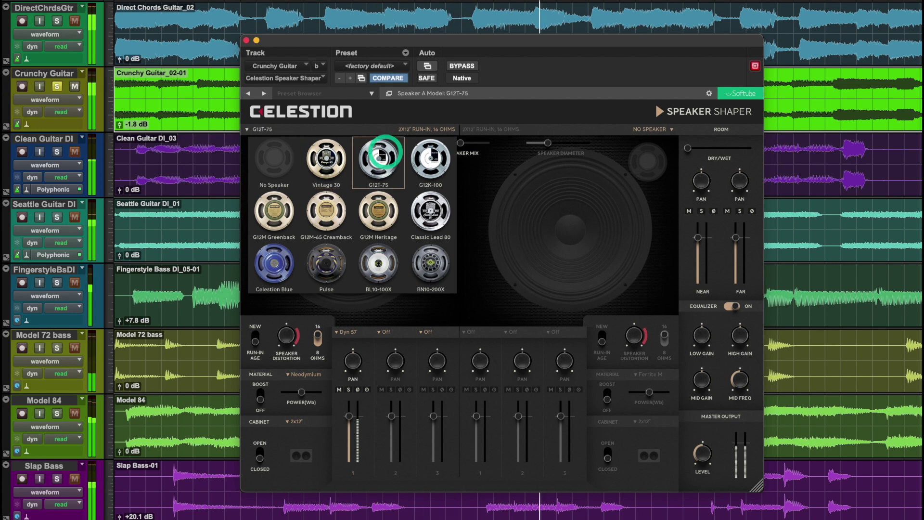
click(430, 158)
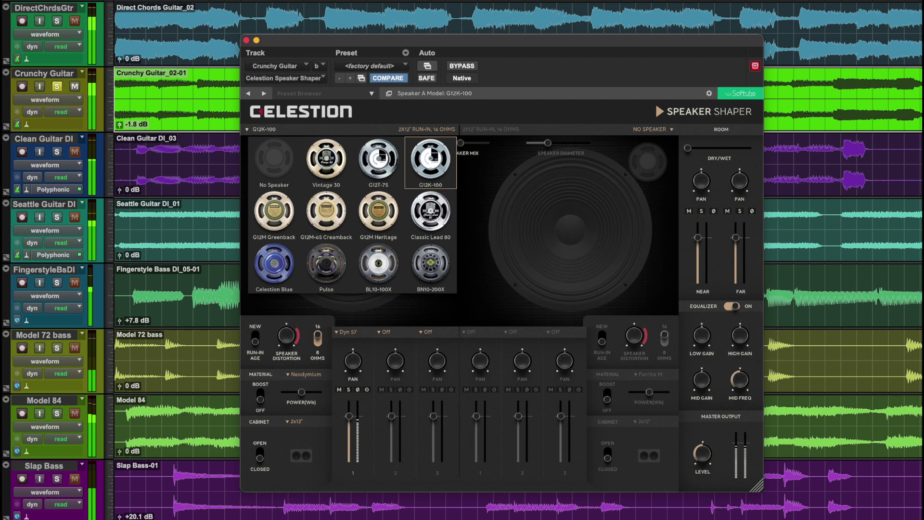
click(274, 211)
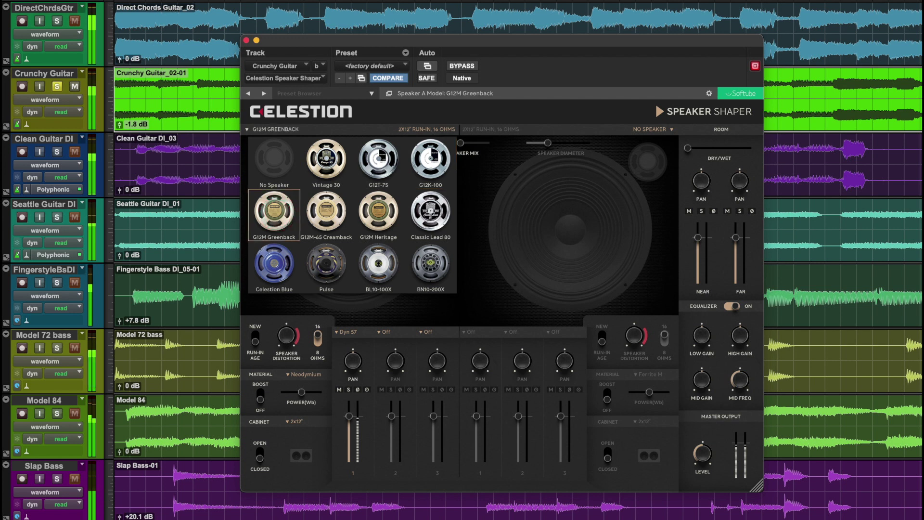
click(327, 211)
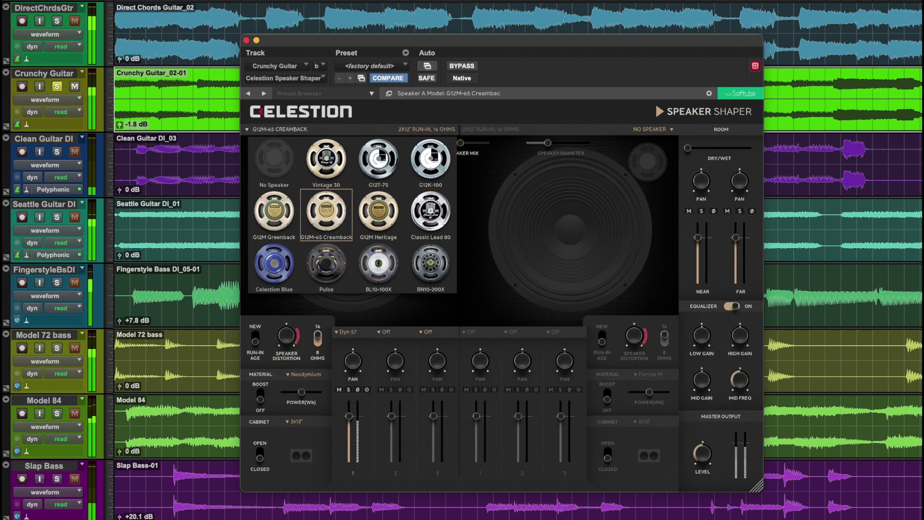
click(378, 215)
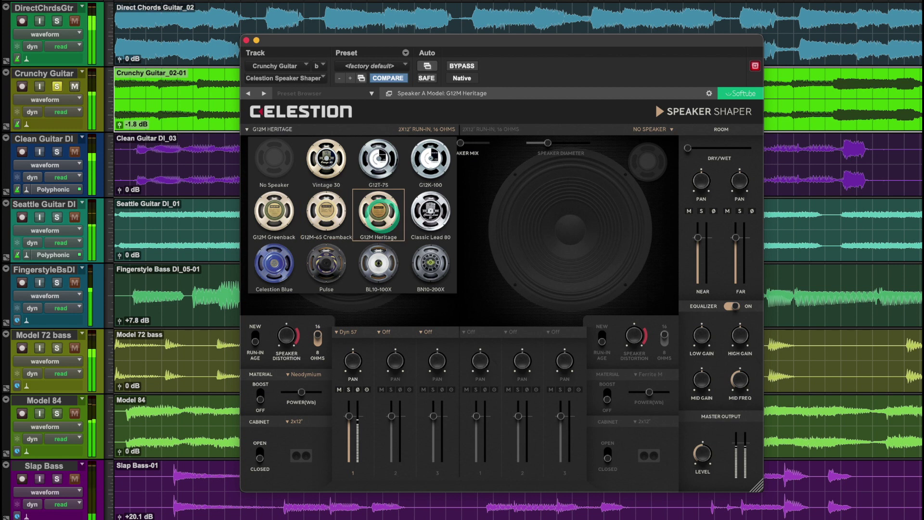
click(430, 211)
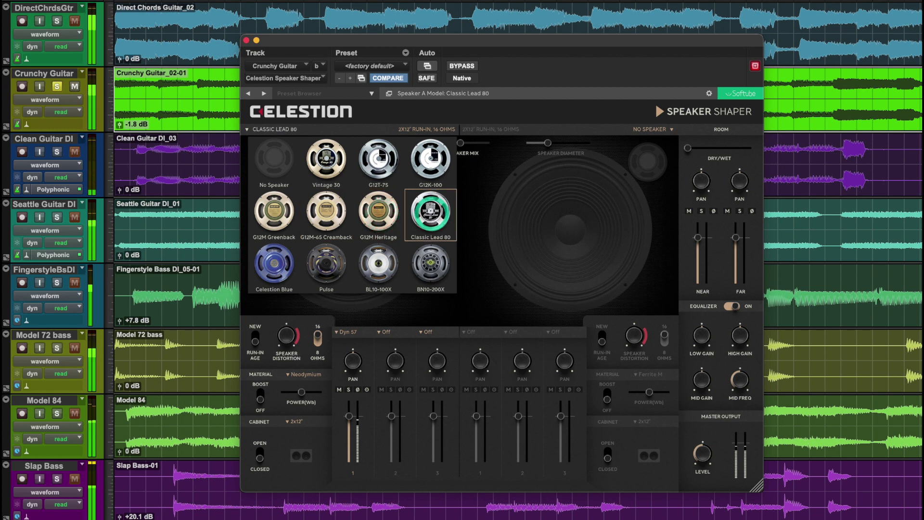
click(273, 263)
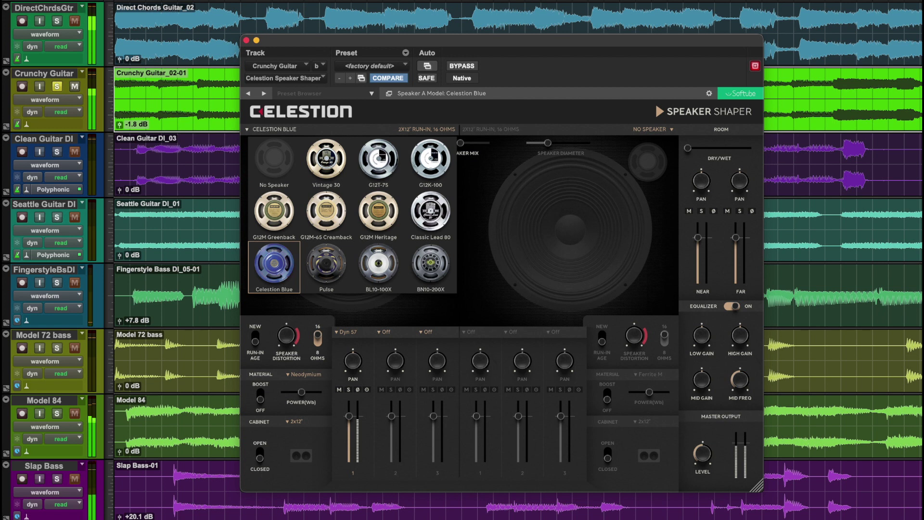
click(378, 211)
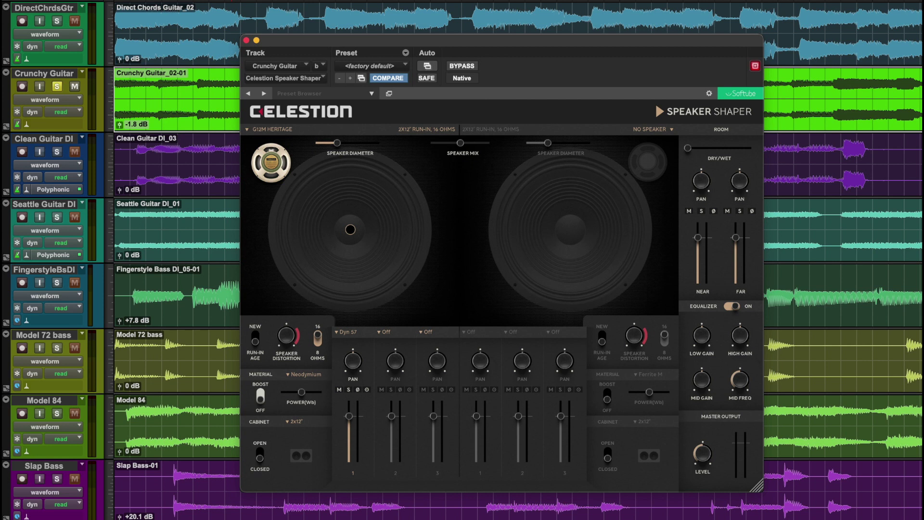
Turn on Speaker A's magnet boost and raise its magnet power to +4.0 Weber
key(space)
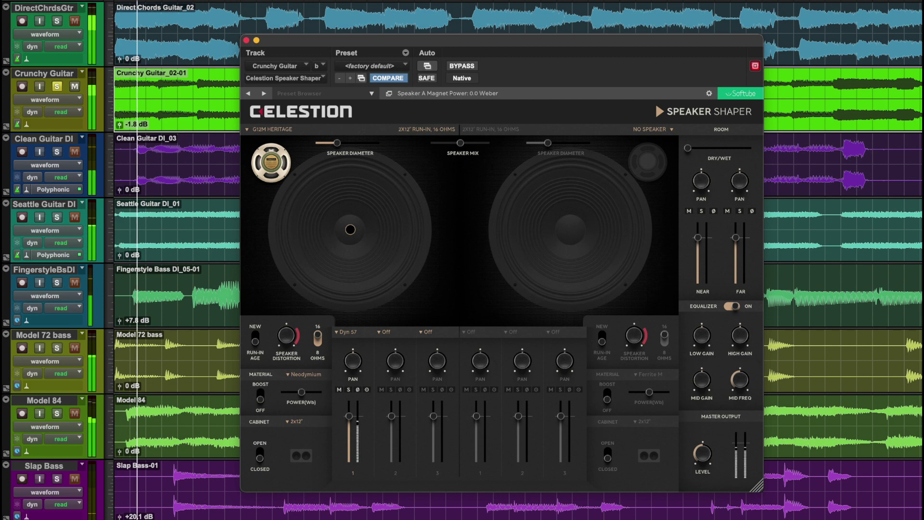
click(260, 395)
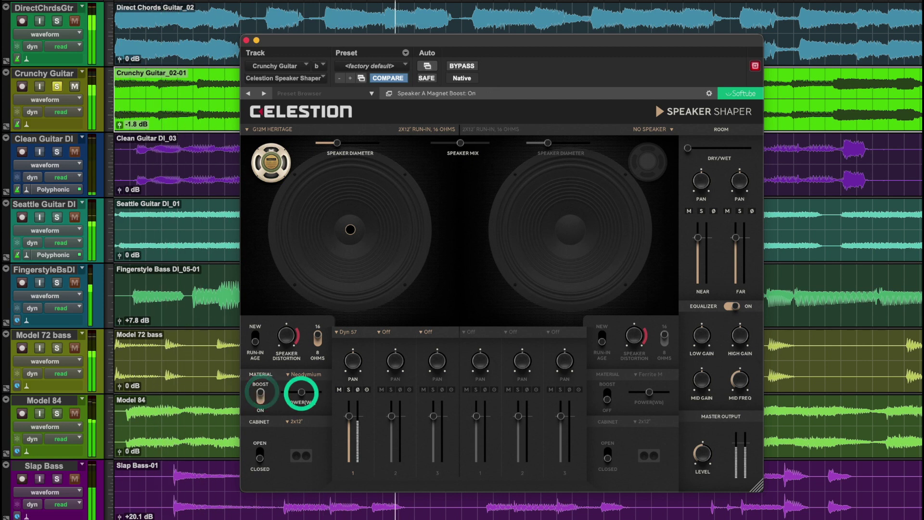
mouse_move(302, 392)
mouse_down()
mouse_move(332, 393)
mouse_move(282, 396)
mouse_move(294, 397)
mouse_up()
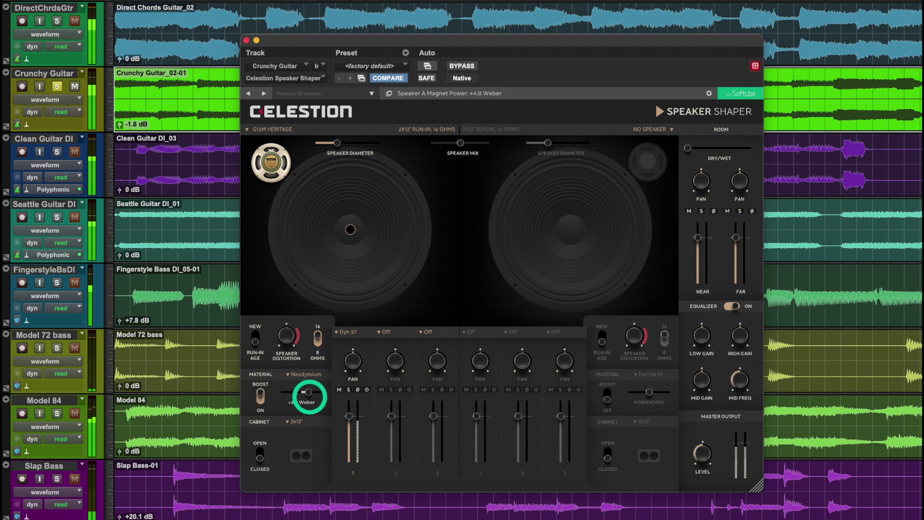
Try AlNiCo, Ferrite H and Ferrite M magnet materials, ending on Neodymium
click(308, 374)
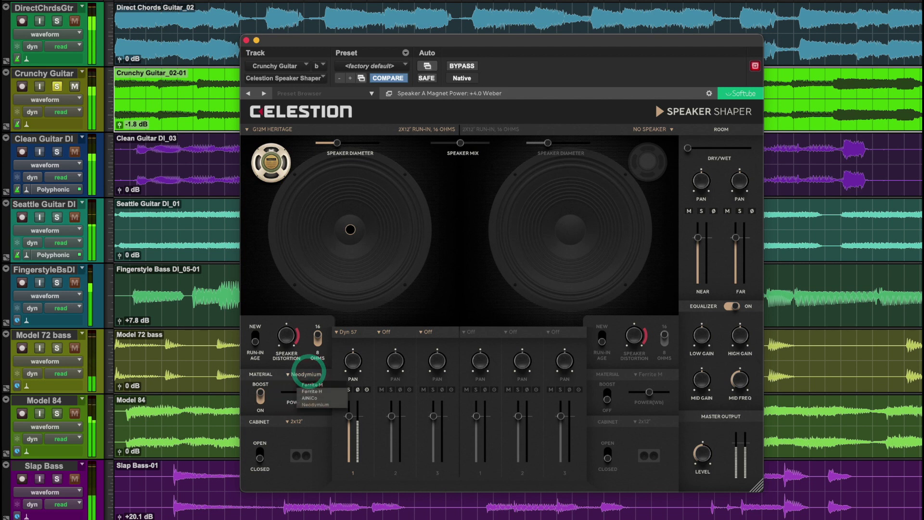
click(311, 398)
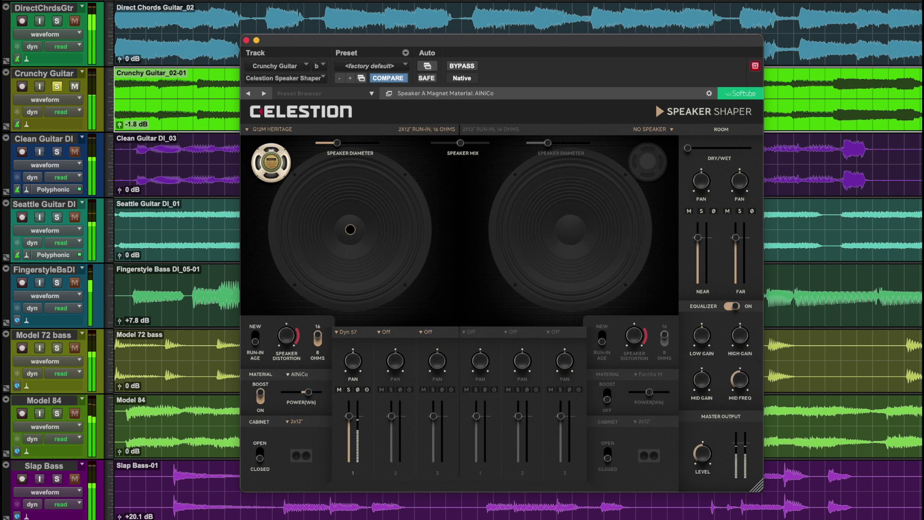
click(301, 374)
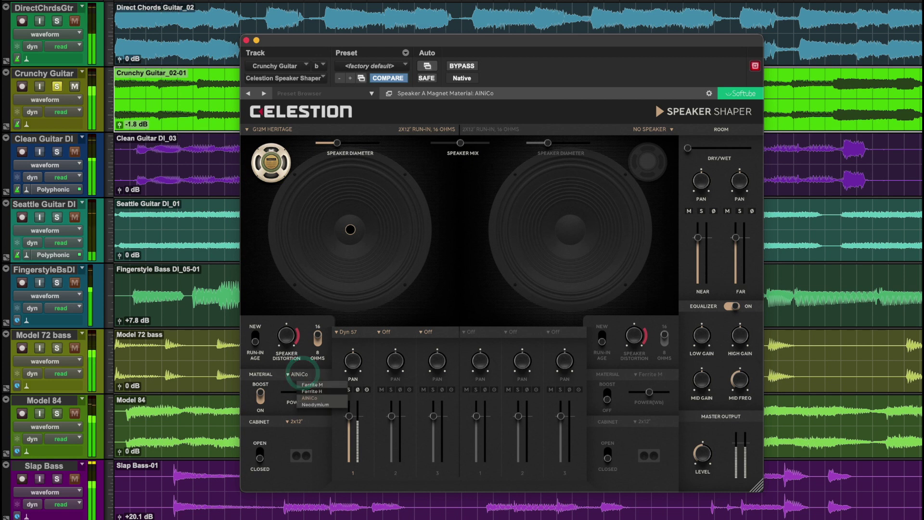
click(312, 389)
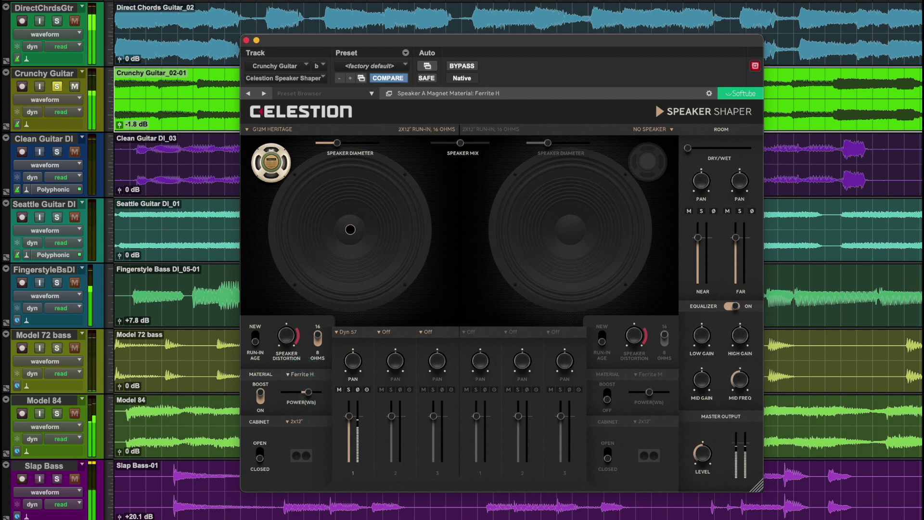
click(311, 373)
click(312, 385)
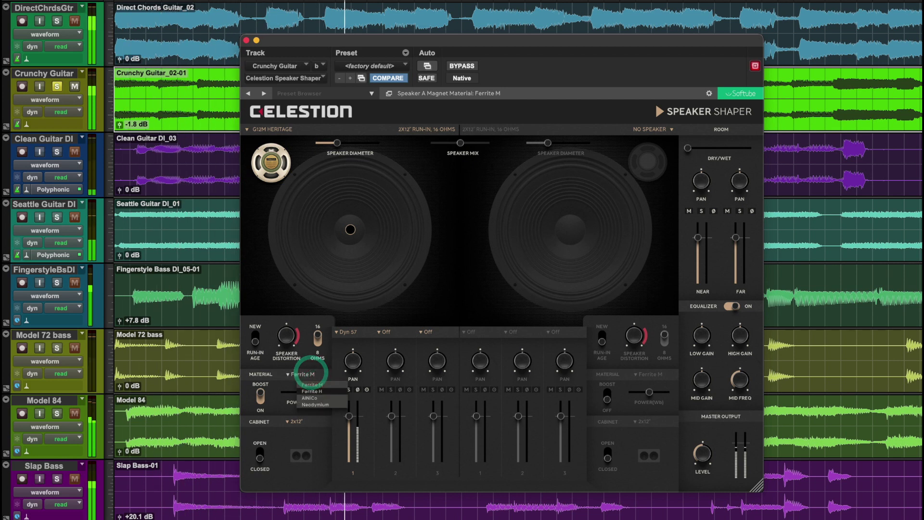
click(302, 374)
click(317, 404)
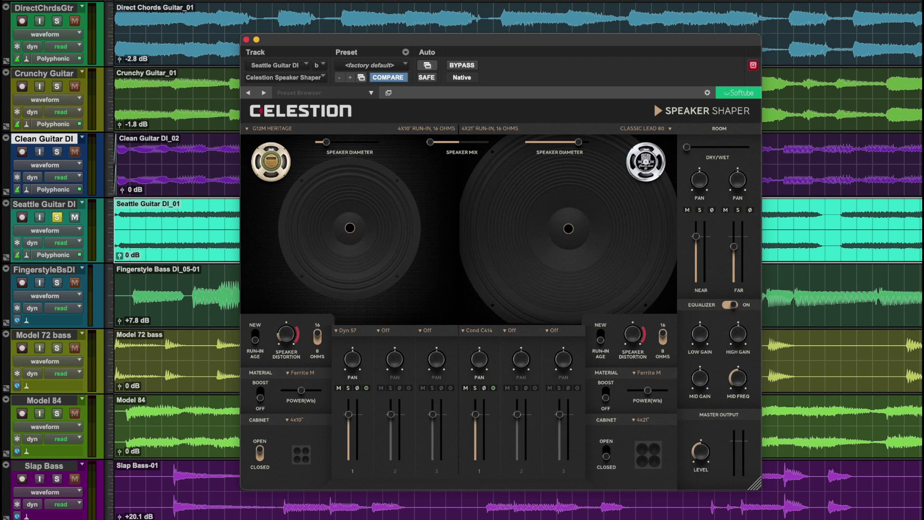
During playback, set mic 2 to a Rib 121 and move mic 1 left on the speaker
key(space)
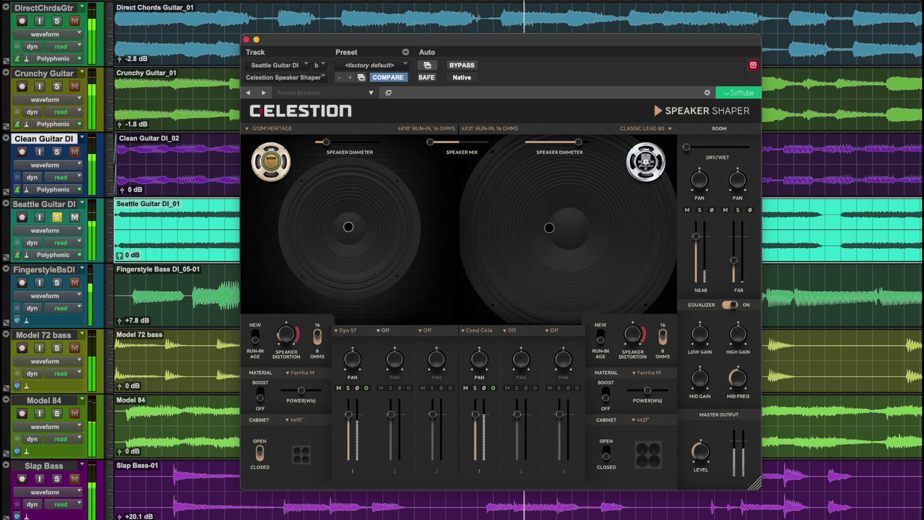
click(383, 330)
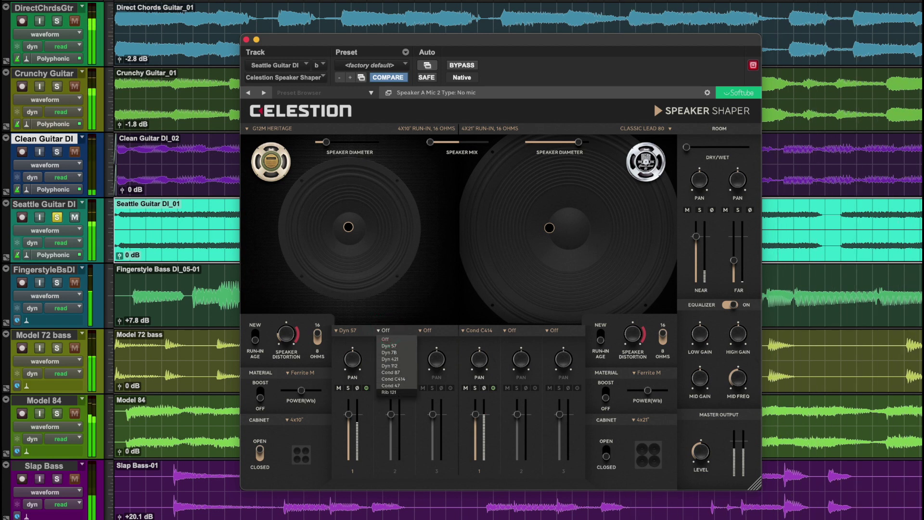
click(389, 393)
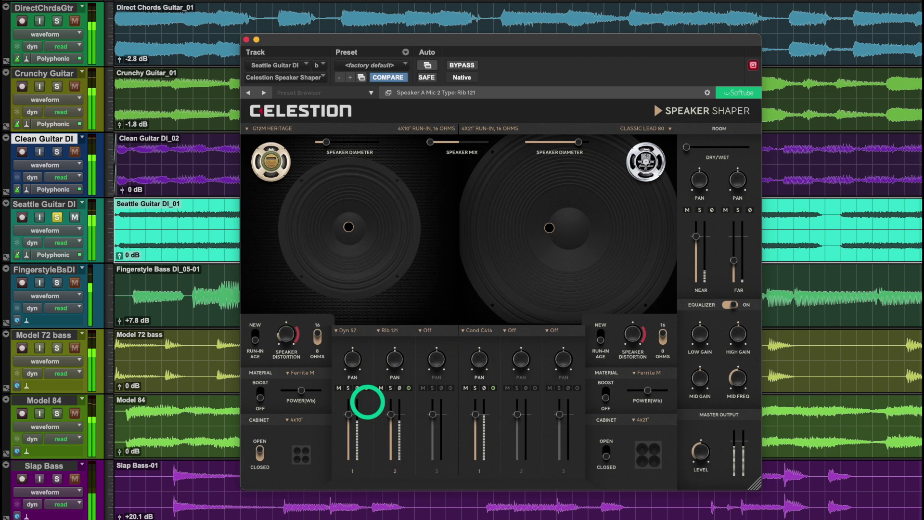
drag(349, 226, 307, 227)
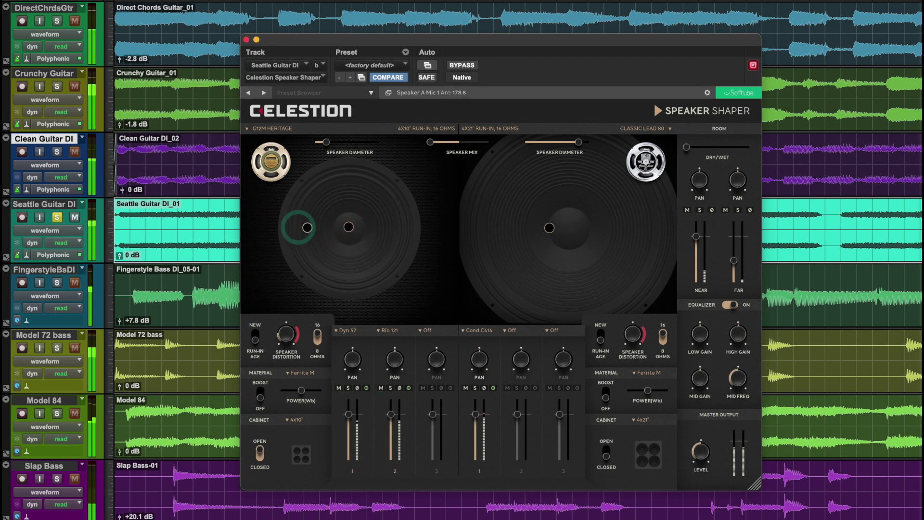
Open Microphone 1's settings and try its axis at 7.9 before returning it to 10.0
right_click(307, 227)
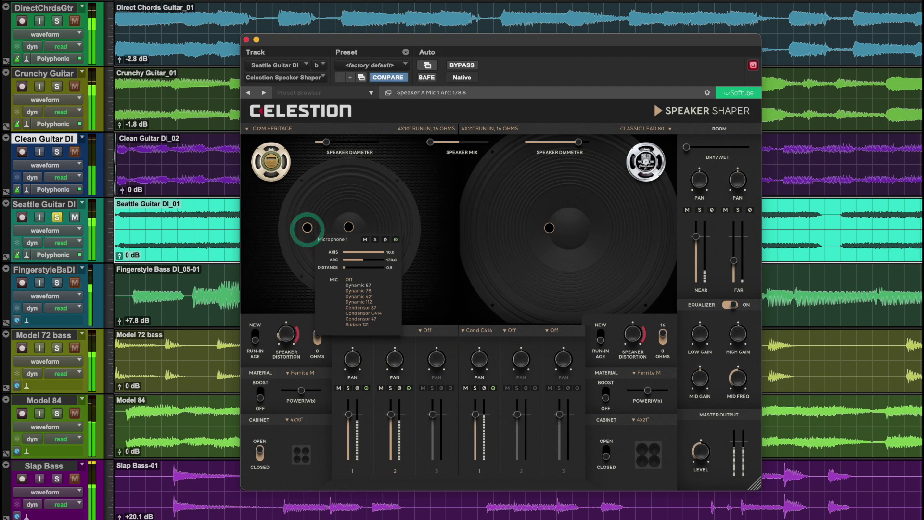
drag(384, 252, 371, 251)
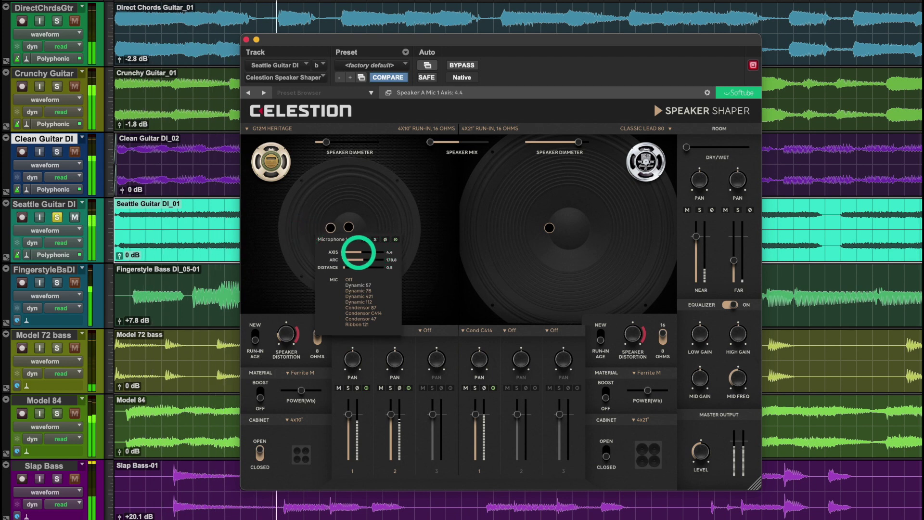
mouse_move(358, 251)
mouse_down()
mouse_move(401, 251)
mouse_move(346, 265)
mouse_move(380, 269)
mouse_move(338, 268)
mouse_up()
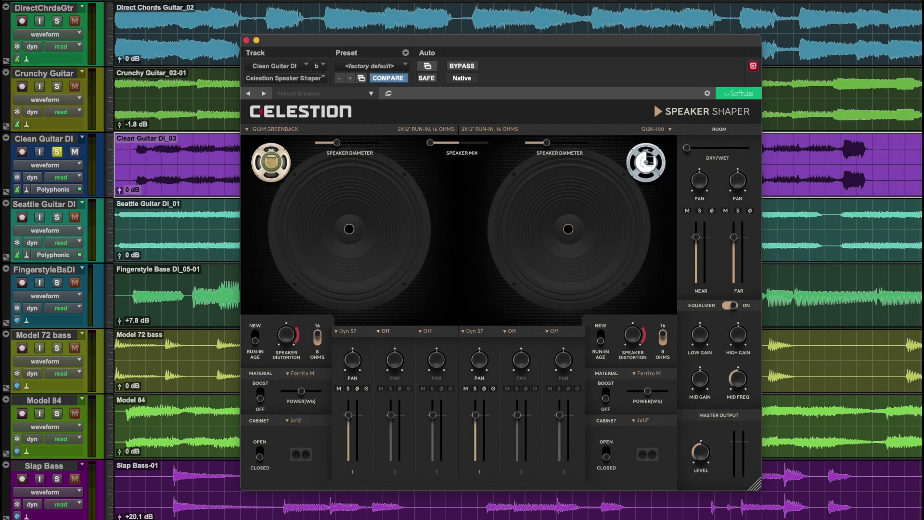
Set mic 2 to a Dyn 421 and pan mic 2 to 60 R and mic 1 to 54 L
click(385, 330)
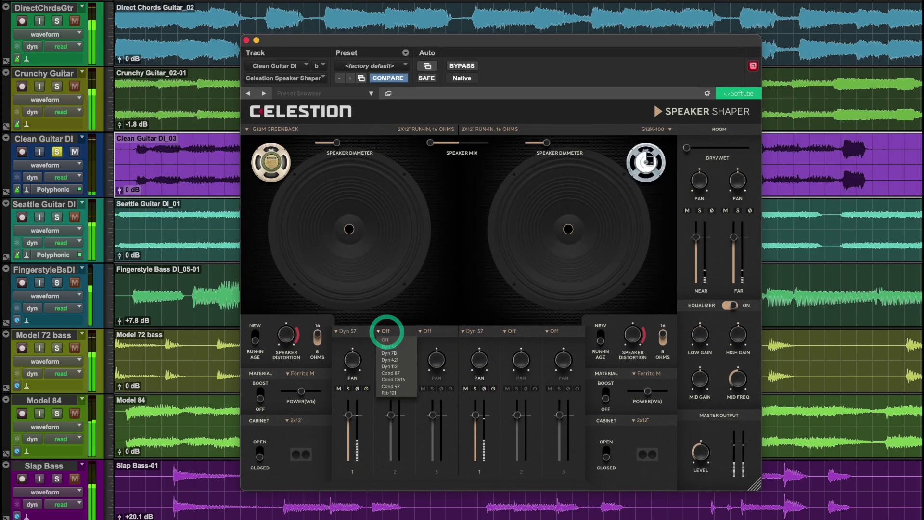
click(390, 359)
drag(395, 359, 395, 330)
drag(352, 360, 345, 384)
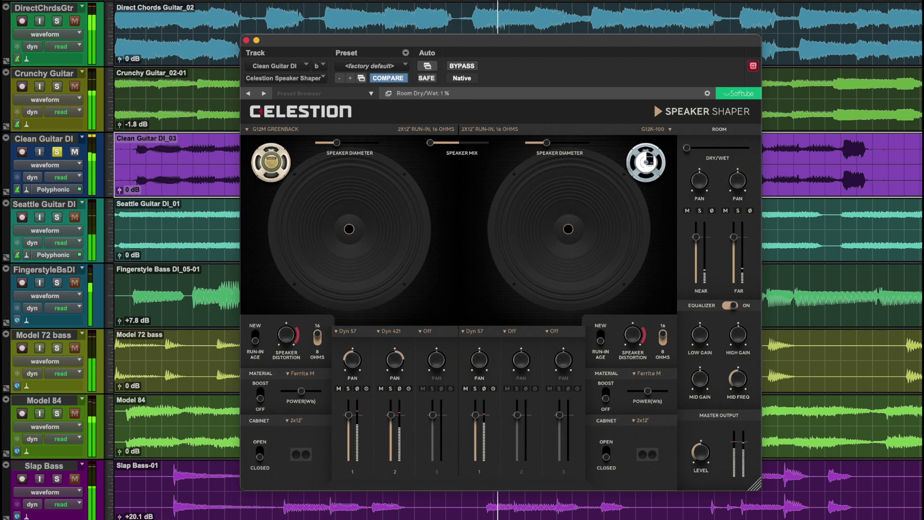
Raise the room Dry/Wet to 16%
drag(687, 148, 695, 147)
drag(738, 182, 701, 190)
drag(697, 149, 699, 149)
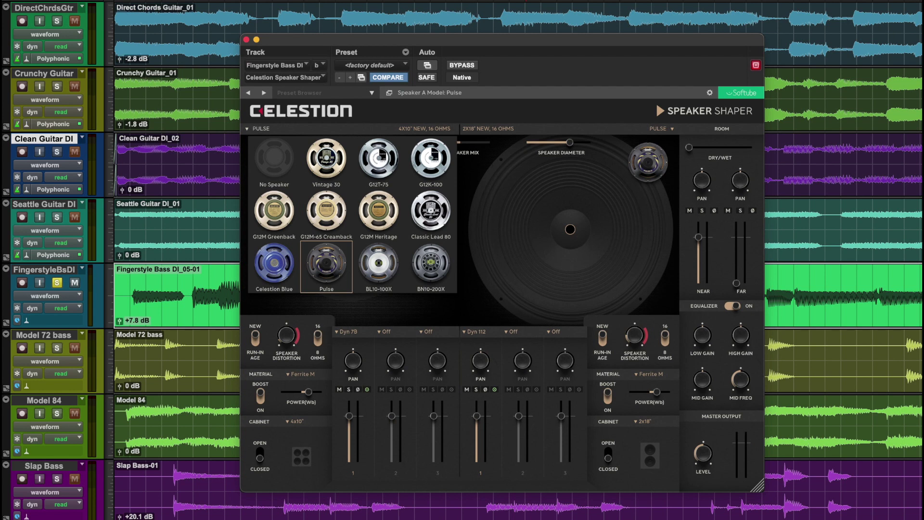
Audition the BL10-100X, BN10-200X and Pulse on the bass's speaker A, settling on BN10-200X
click(376, 269)
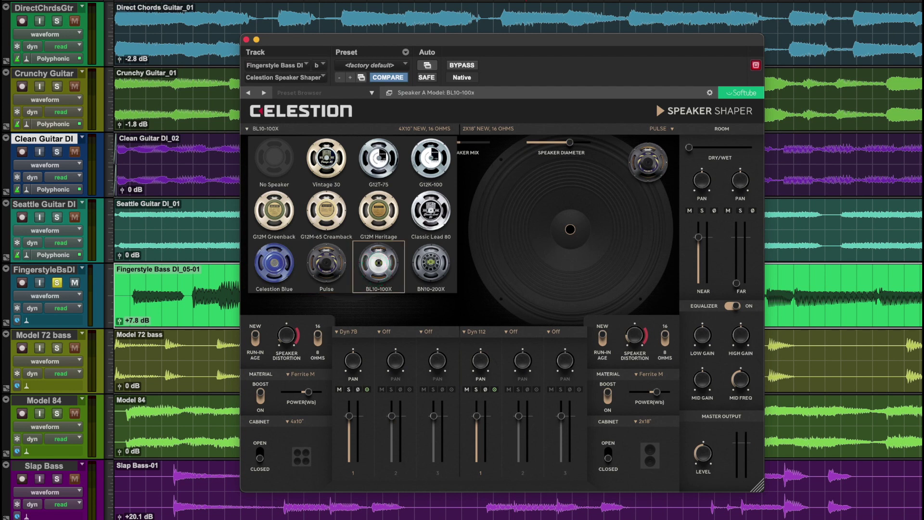
click(431, 264)
key(space)
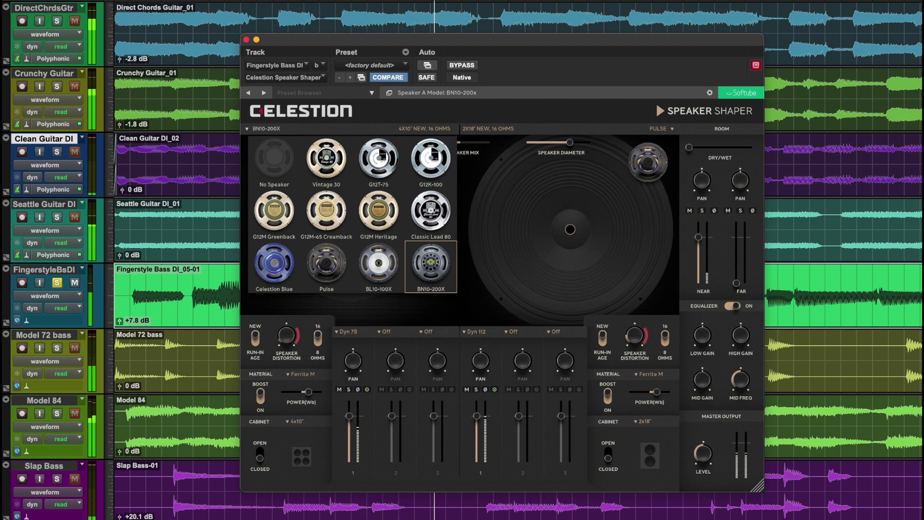
click(378, 264)
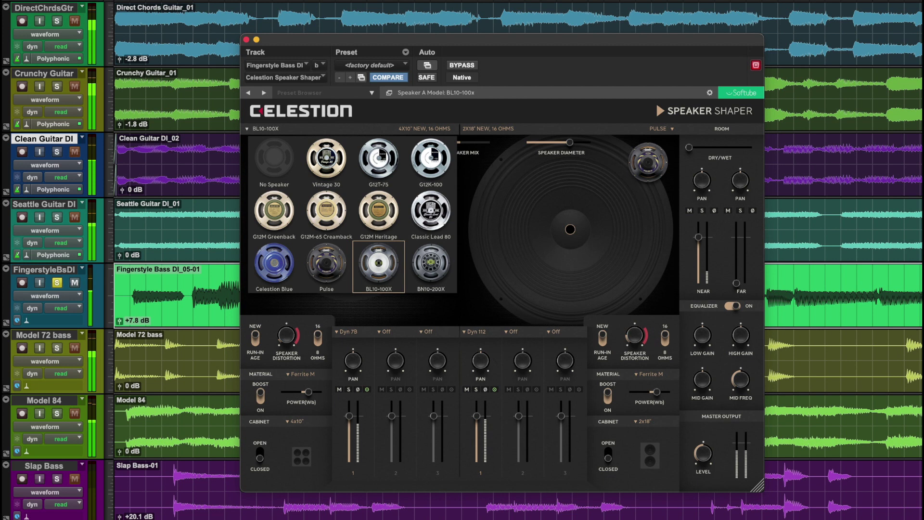
click(326, 264)
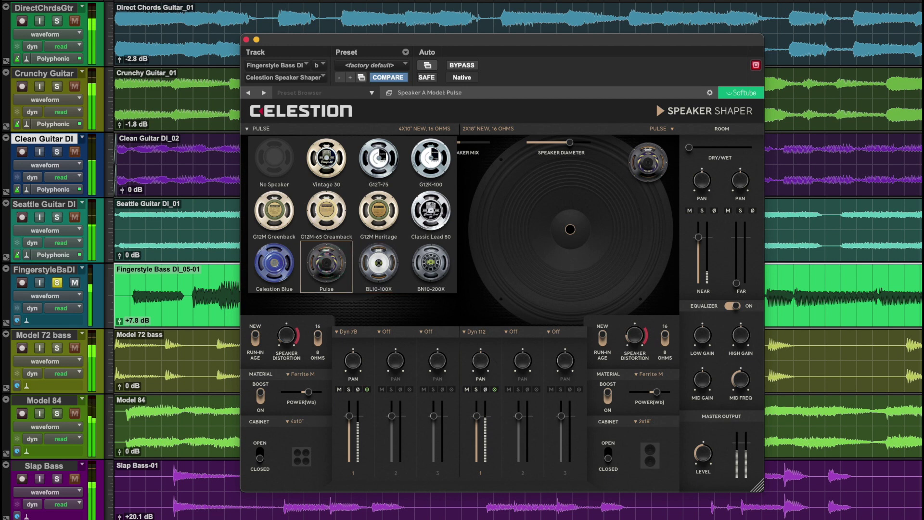
click(431, 264)
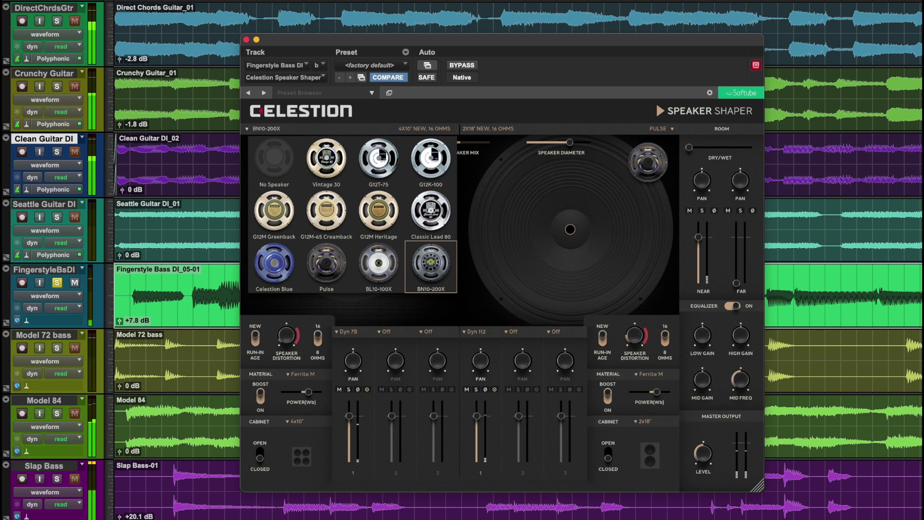
click(483, 267)
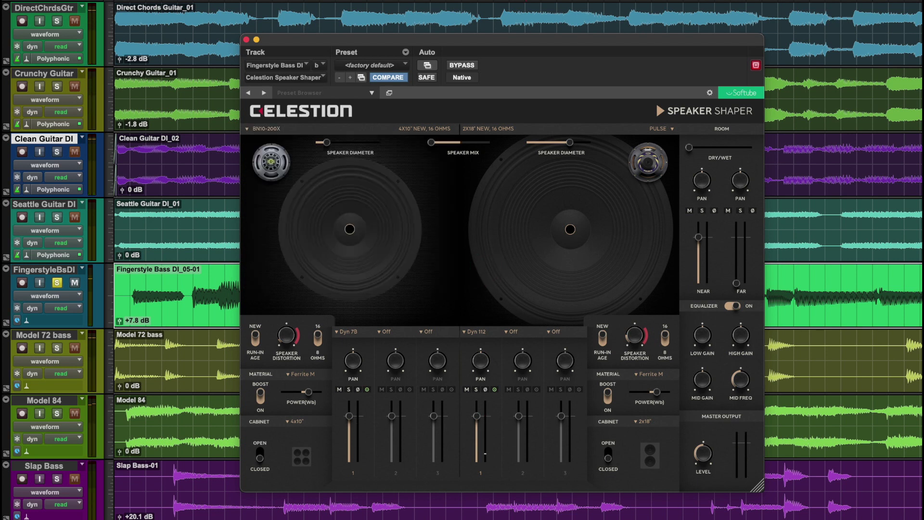
Give mic 2 a Dyn 112, set the room mix to 15%, and blend speakers 40% A / 60% B
click(385, 331)
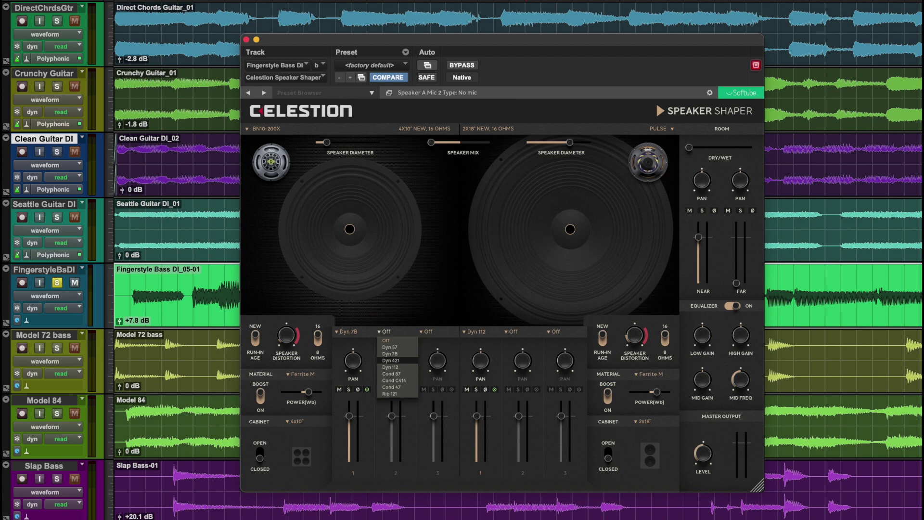
click(401, 368)
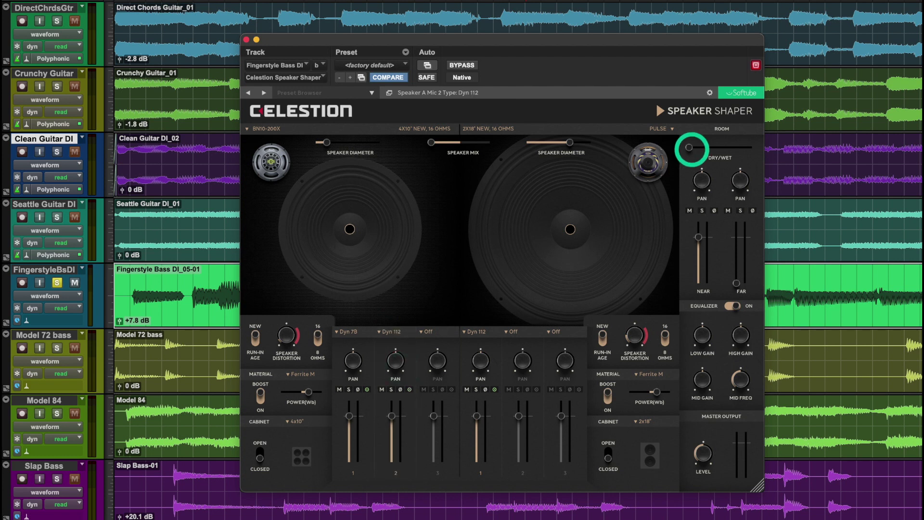
drag(691, 149, 696, 150)
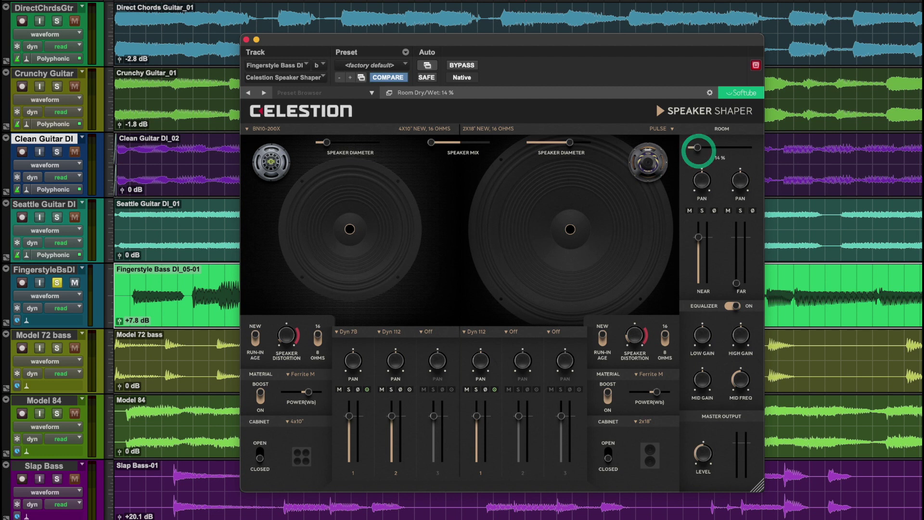
key(space)
click(432, 143)
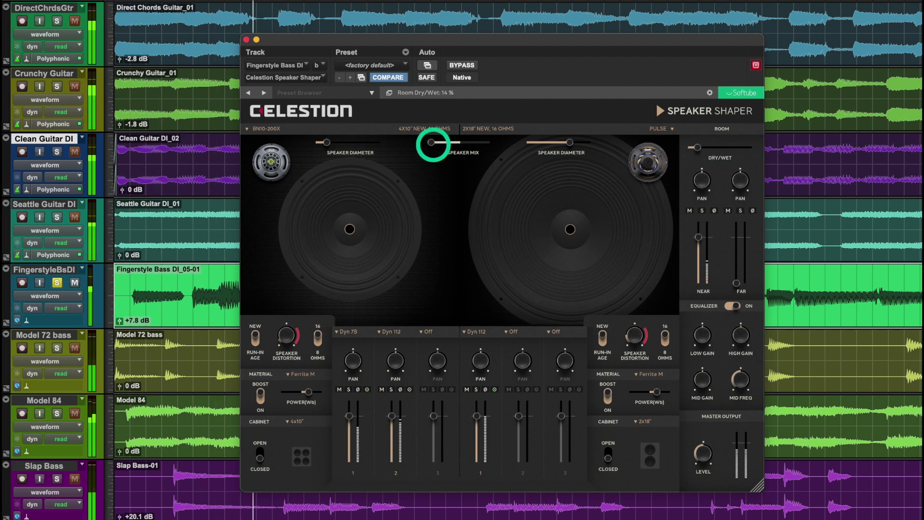
drag(432, 143, 466, 143)
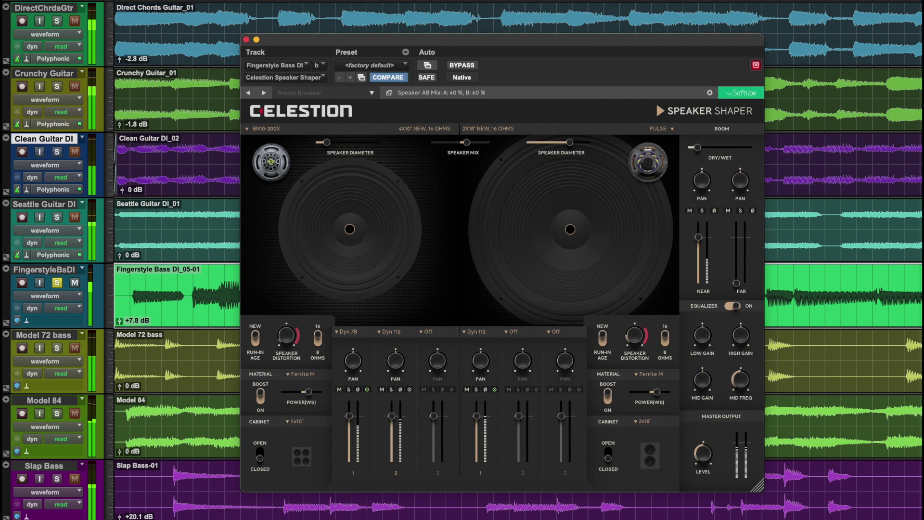
drag(698, 147, 698, 147)
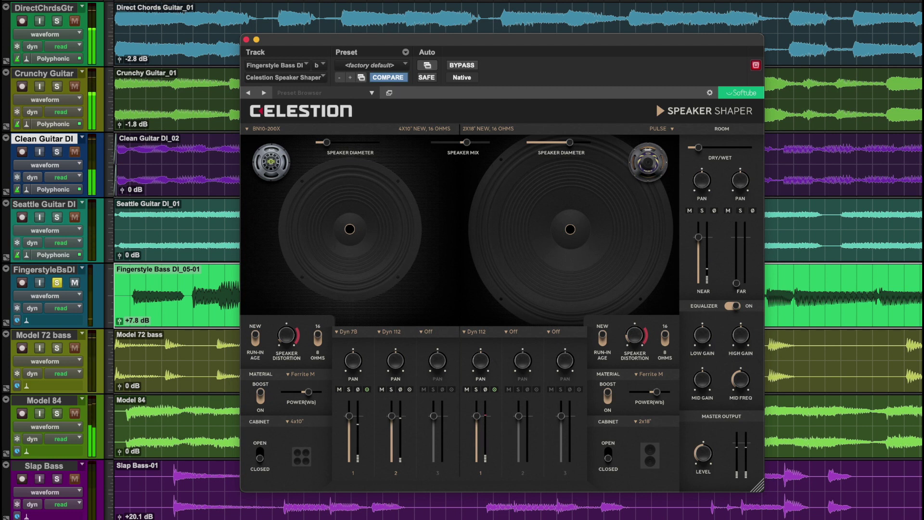
On Model 72 bass, add a little room, rebalance the speaker mix and raise speaker A distortion, then go to Model 84
click(178, 360)
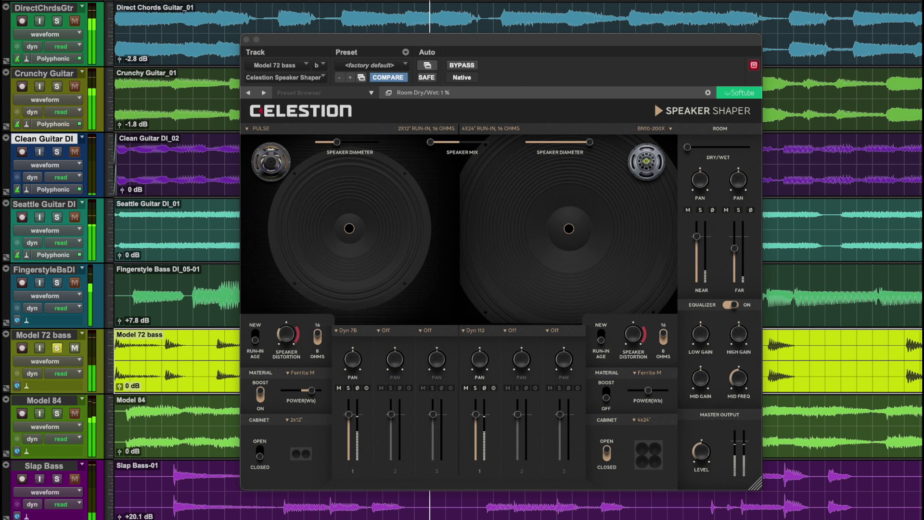
drag(687, 147, 699, 147)
drag(431, 142, 458, 142)
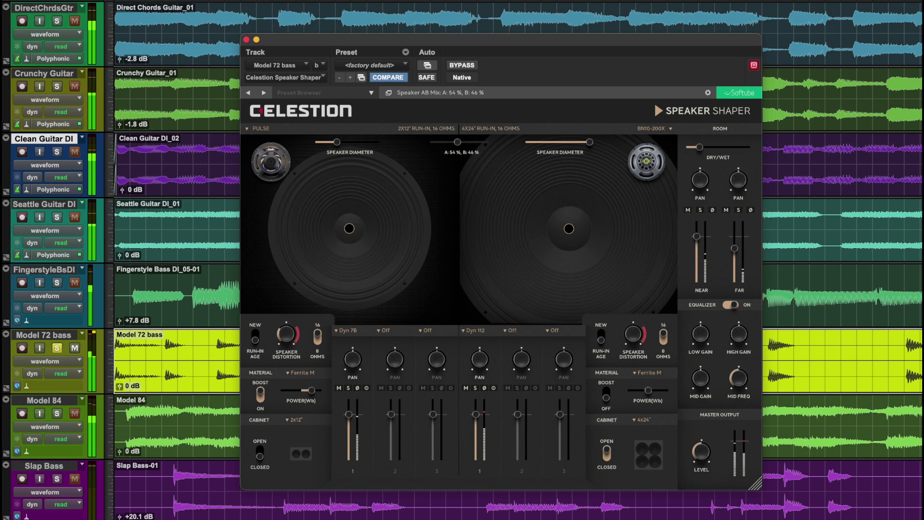
drag(281, 333, 288, 281)
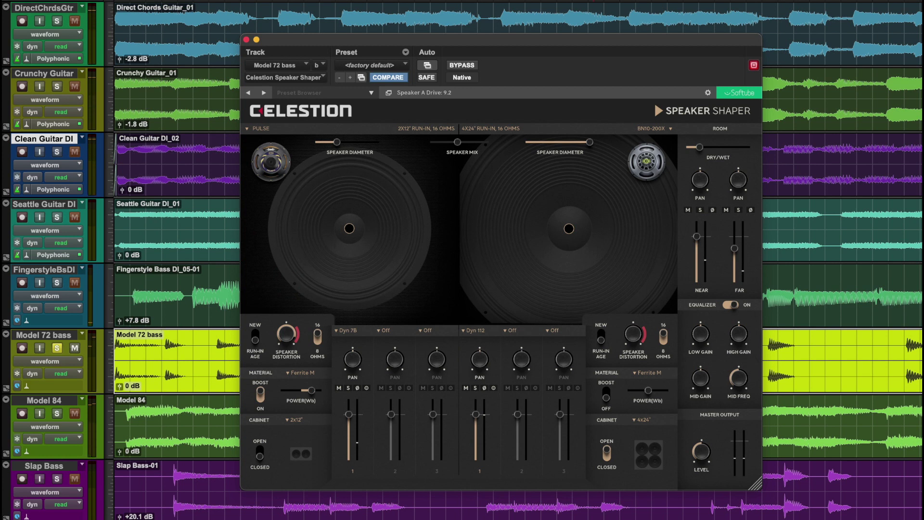
click(570, 47)
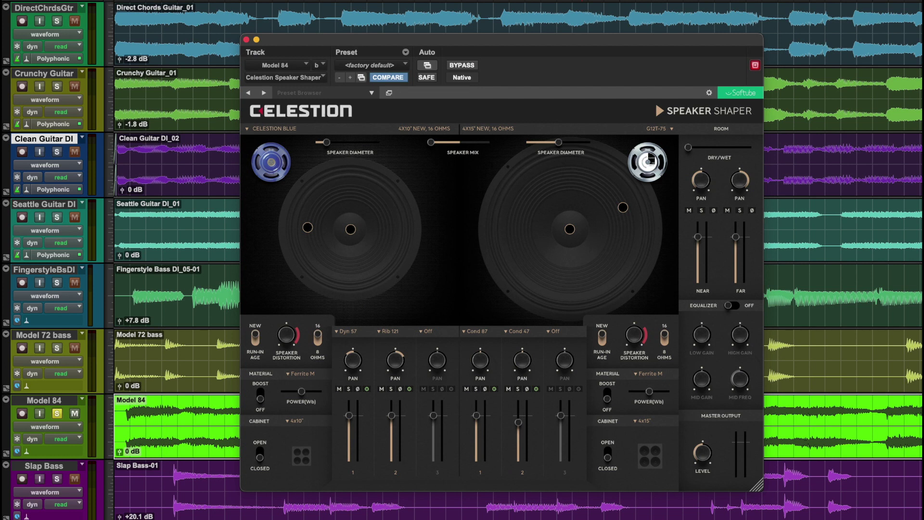
Play Model 84 with the room Dry/Wet at 10% and the speaker mix weighted toward A
key(space)
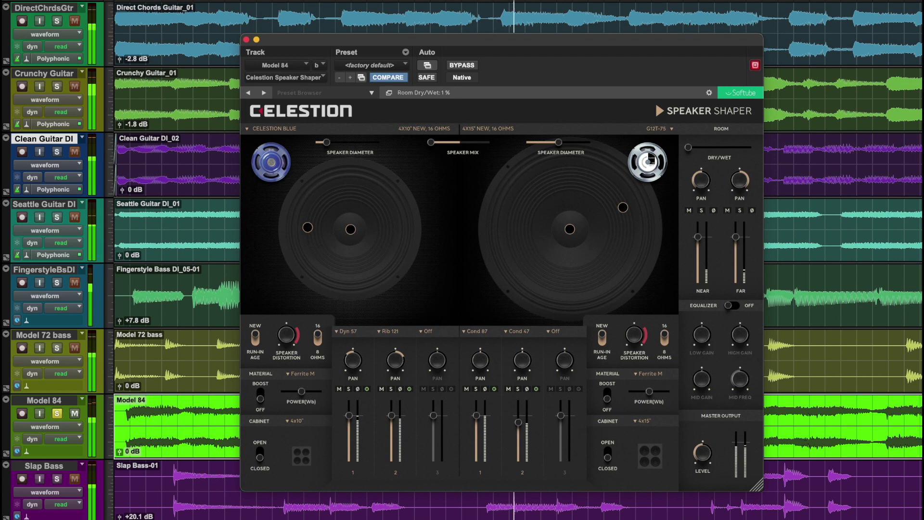
drag(688, 146, 713, 147)
drag(431, 142, 460, 142)
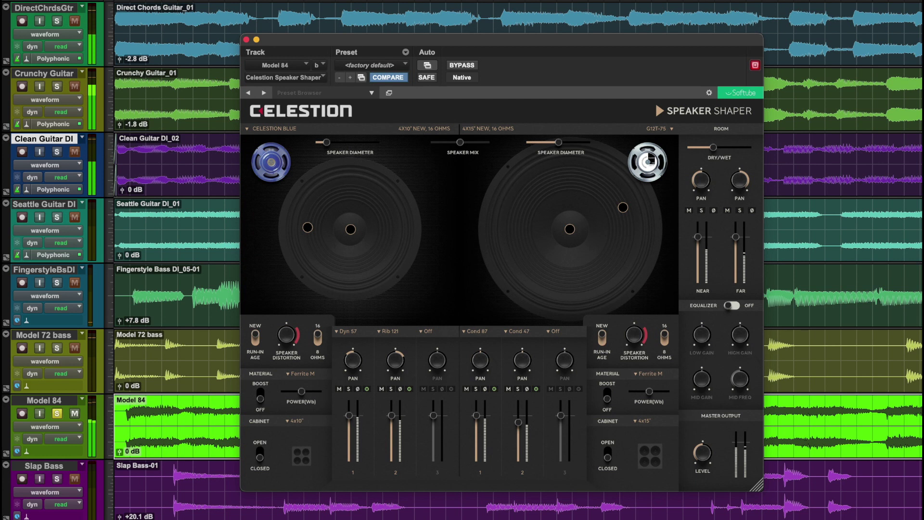
Enable the EQ with high gain 5.5 dB and mid gain 5.4 dB at 2260 Hz, and a much wetter room
click(734, 305)
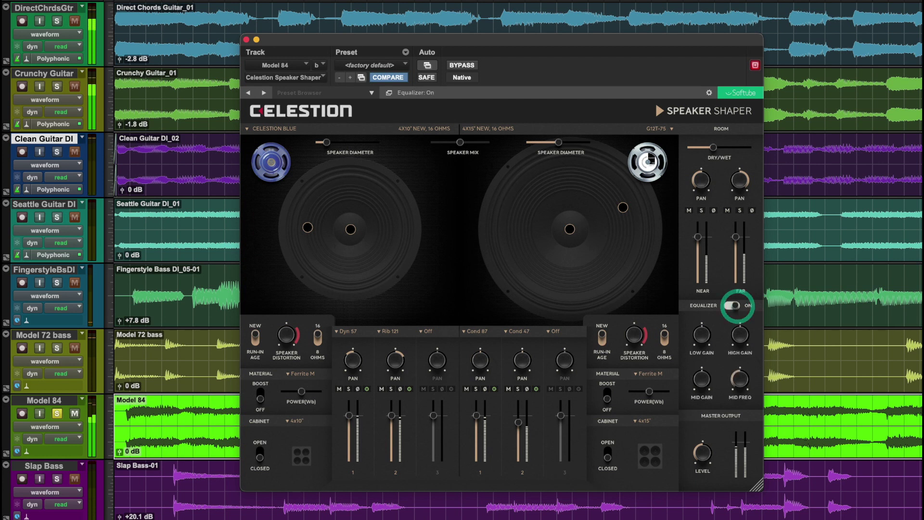
drag(738, 334, 742, 288)
click(701, 335)
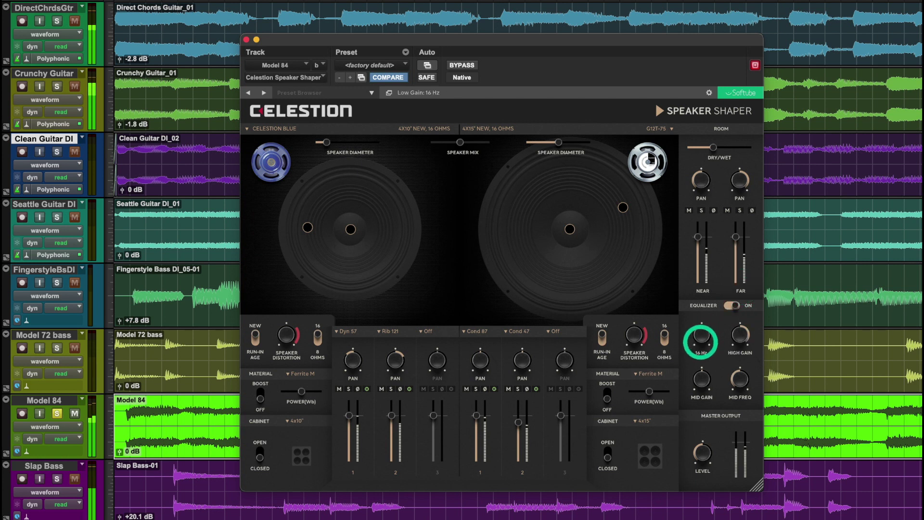
click(701, 378)
drag(701, 379, 701, 343)
drag(740, 379, 748, 335)
drag(705, 379, 701, 388)
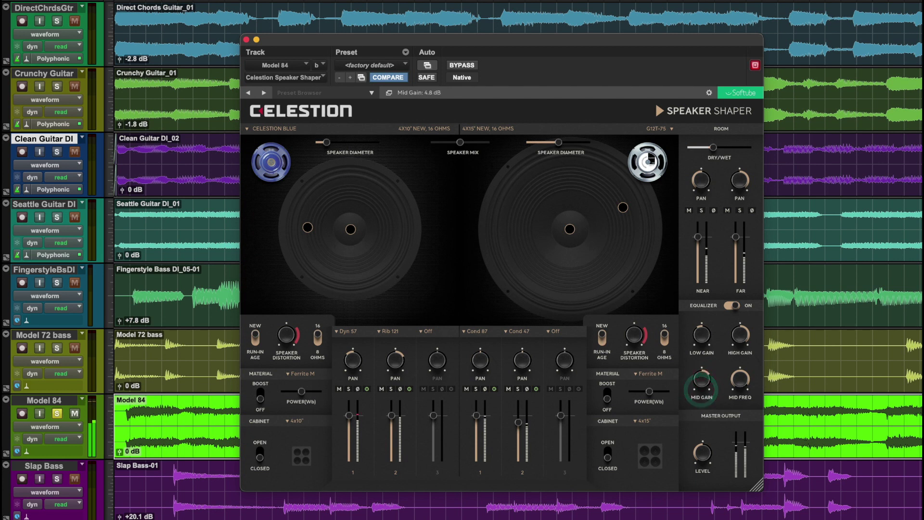
drag(713, 147, 714, 147)
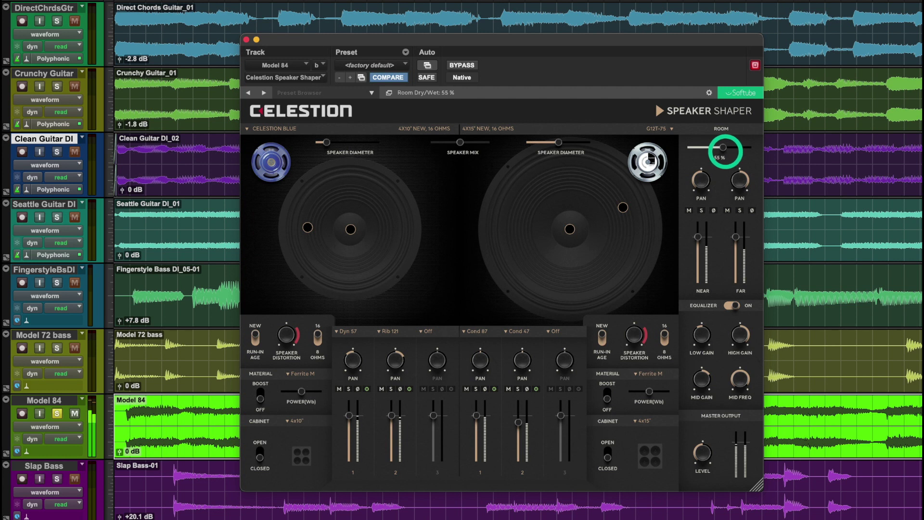
drag(728, 147, 751, 147)
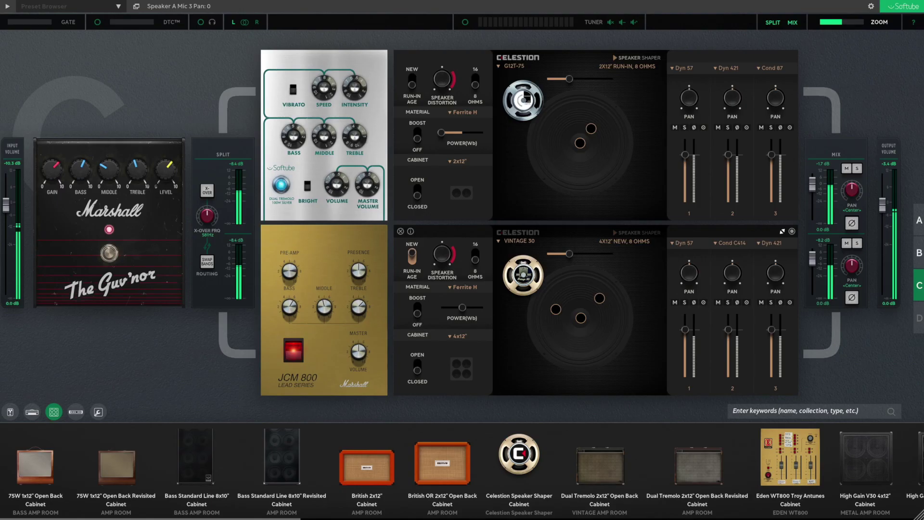
Enlarge the Vintage 30 cabinet module and move mic 1 to the cone's edge and mic 2 off centre
click(782, 232)
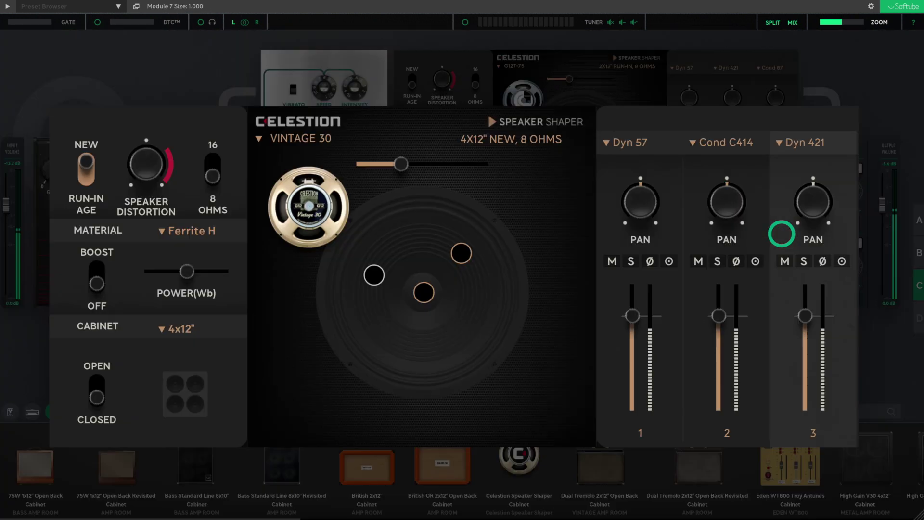
drag(461, 252, 498, 289)
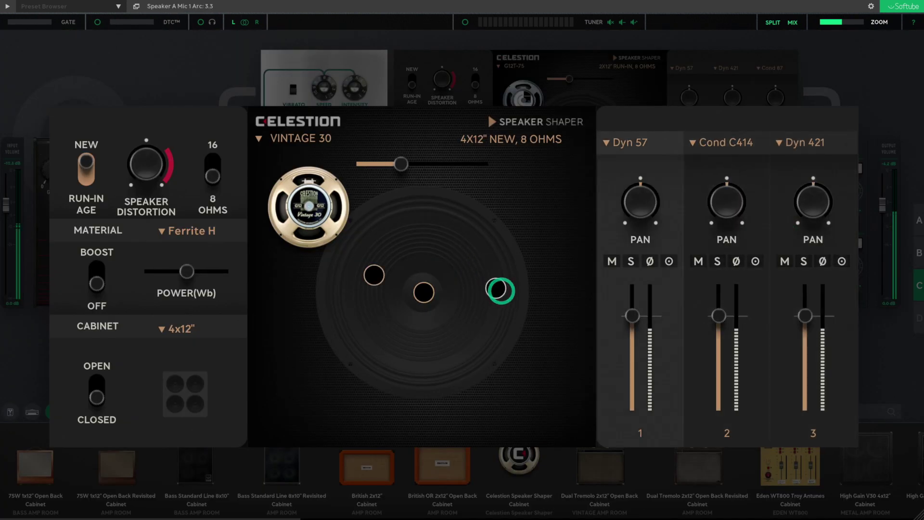
drag(428, 291, 446, 267)
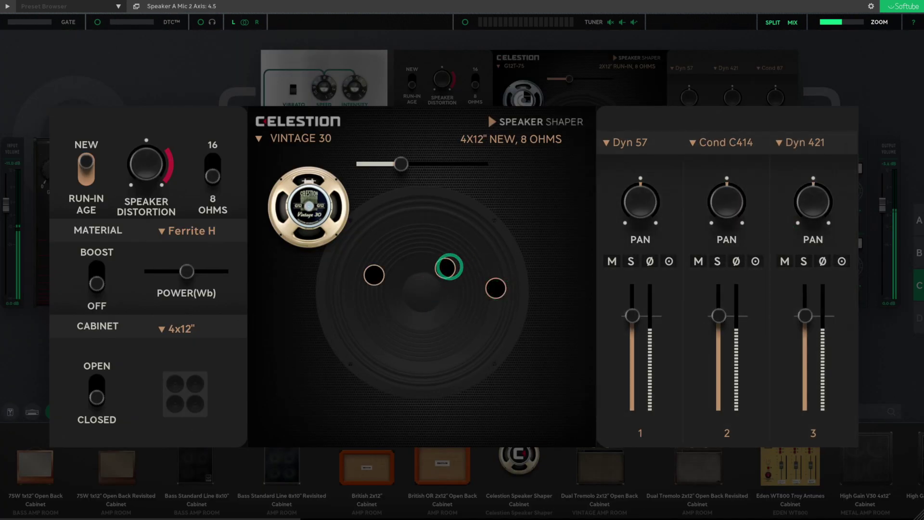
click(315, 140)
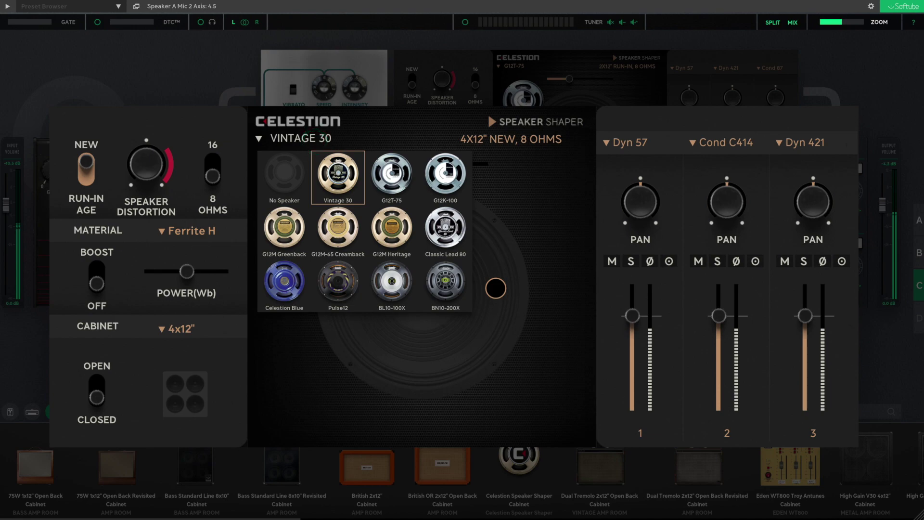